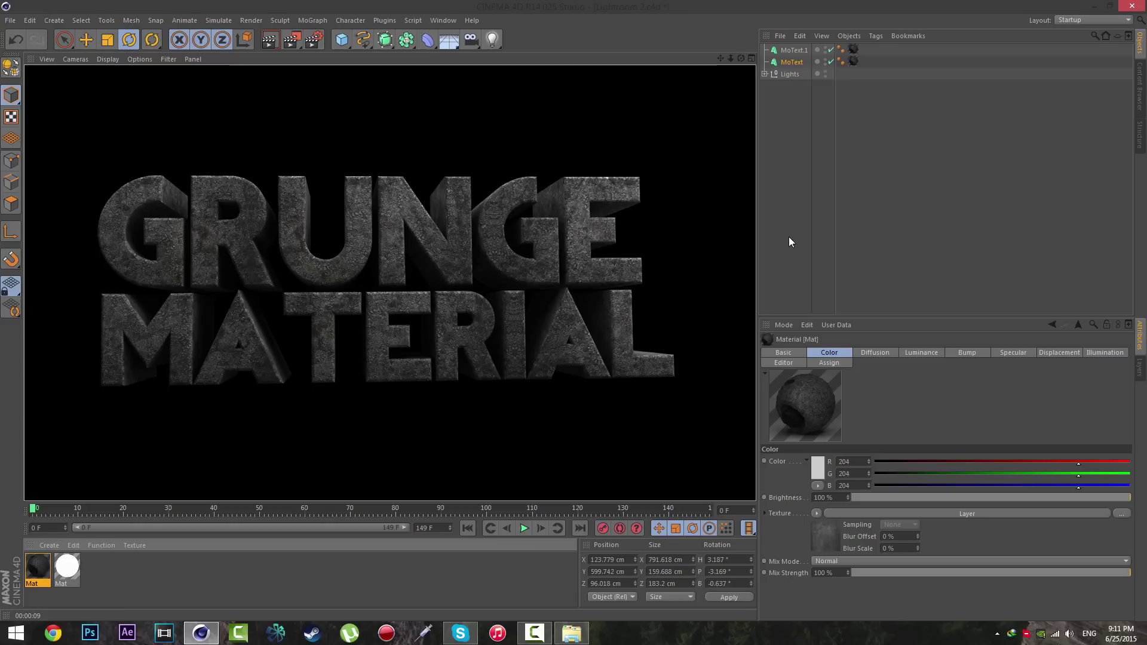
- Open the Textures folder of grunge images and select texture 35
left_click(572, 633)
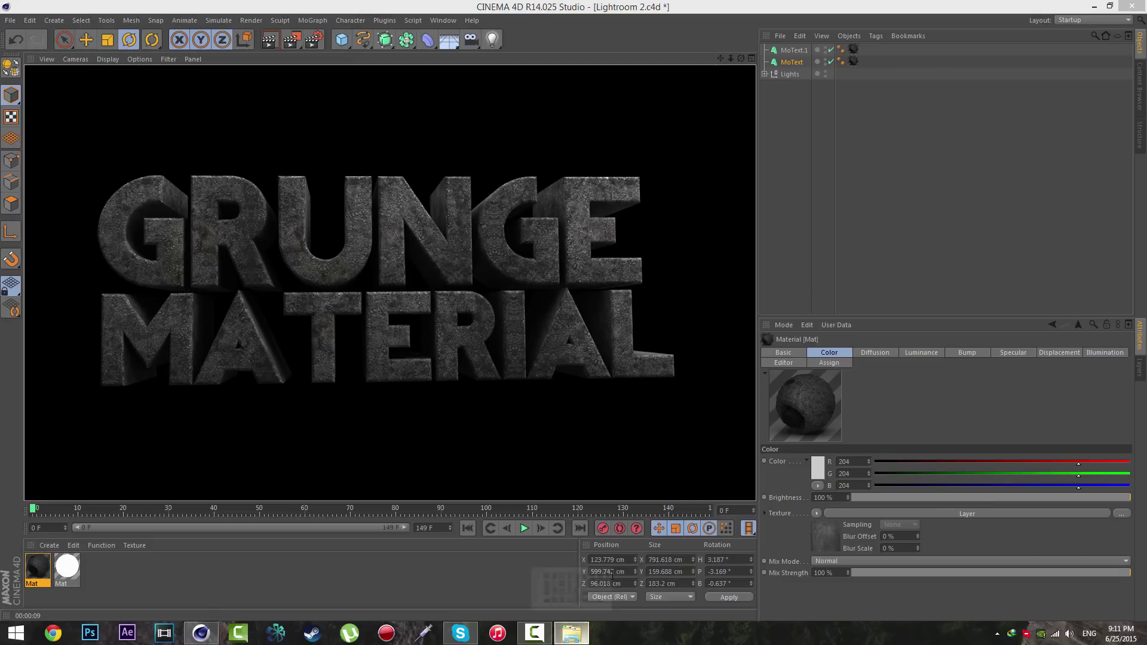
left_click(739, 395)
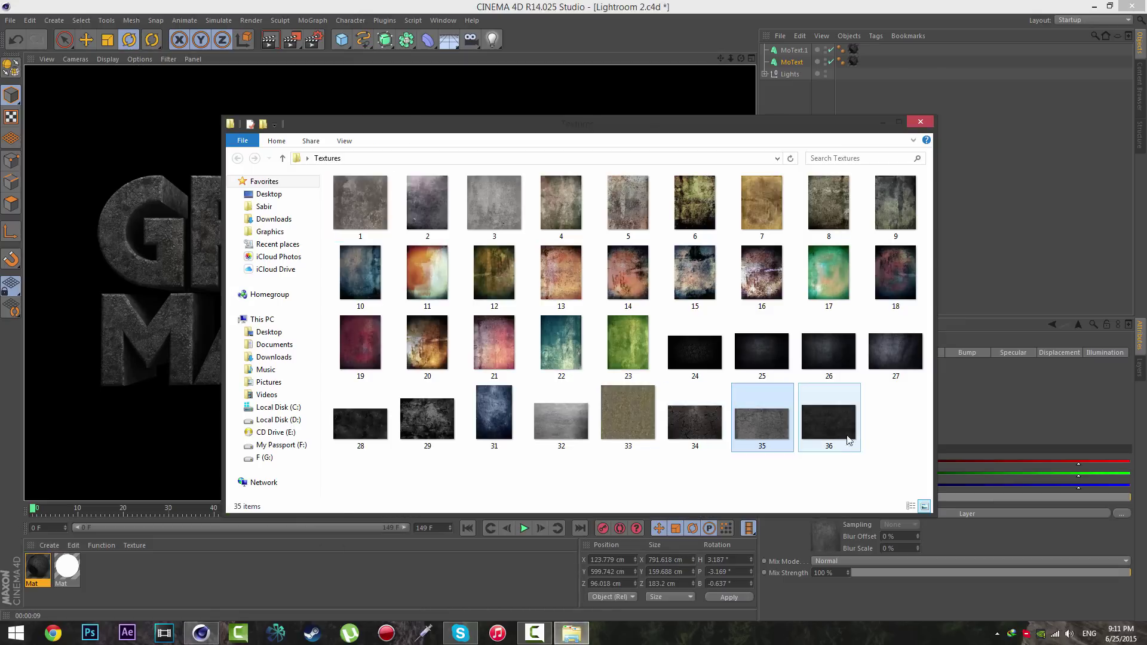
- View texture 1 at full size and step through textures 2 to 5
left_click(885, 440)
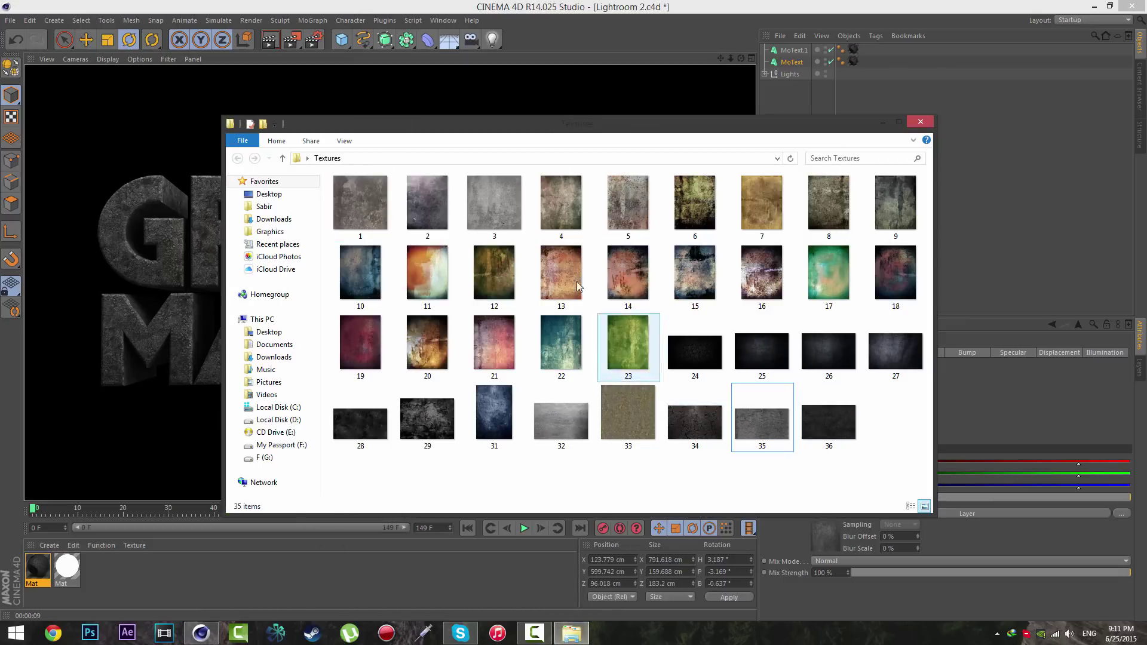
double_click(387, 210)
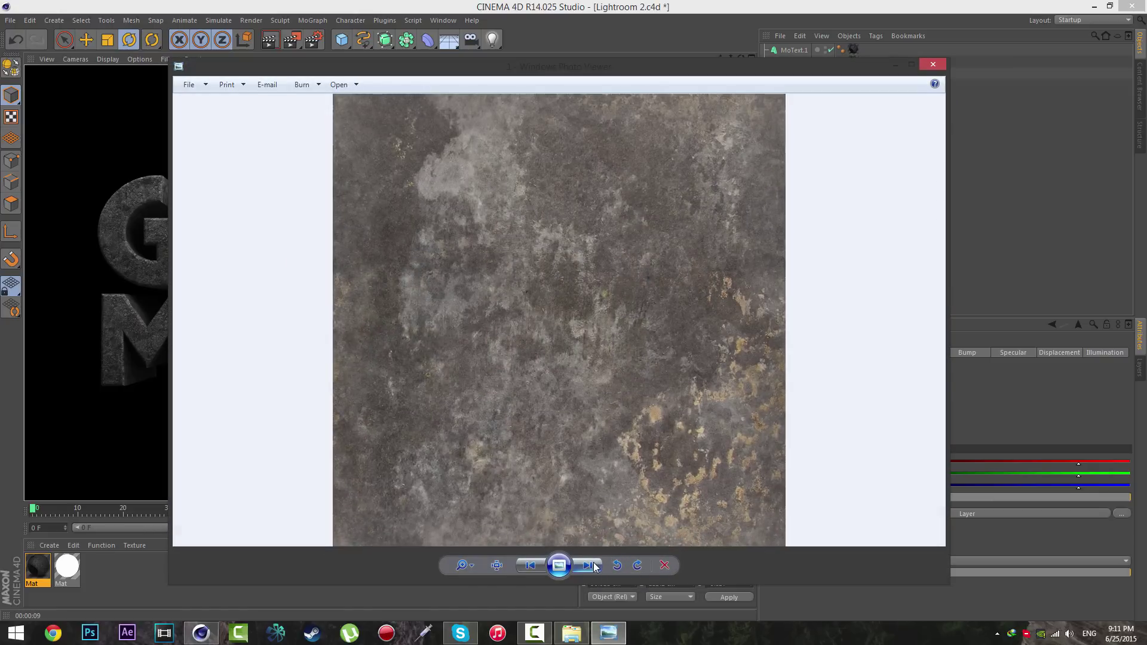
left_click(593, 565)
left_click(593, 565)
left_click(593, 565)
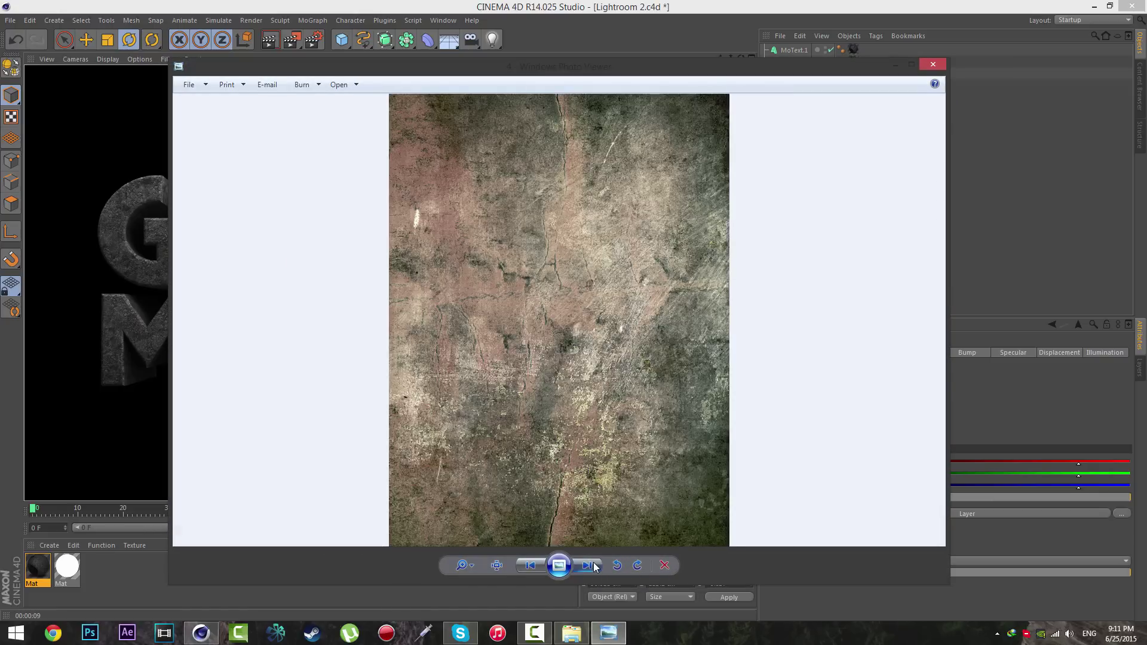
left_click(593, 565)
- Browse on to texture 9, then close the image preview and the Textures folder
left_click(593, 565)
left_click(593, 565)
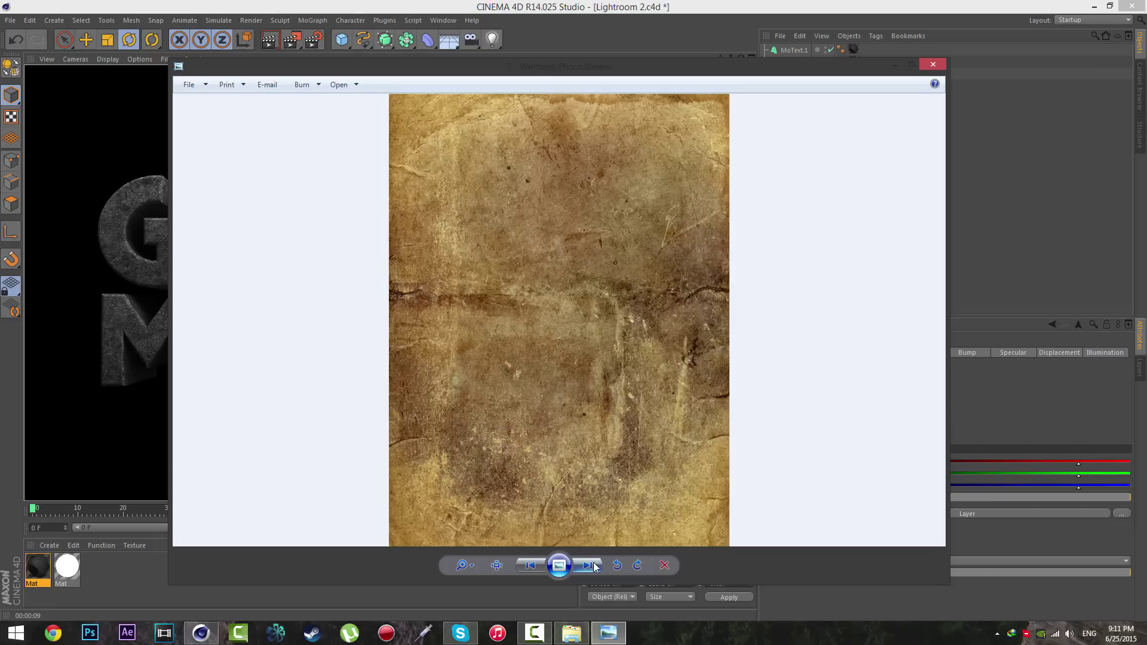
left_click(593, 565)
left_click(593, 565)
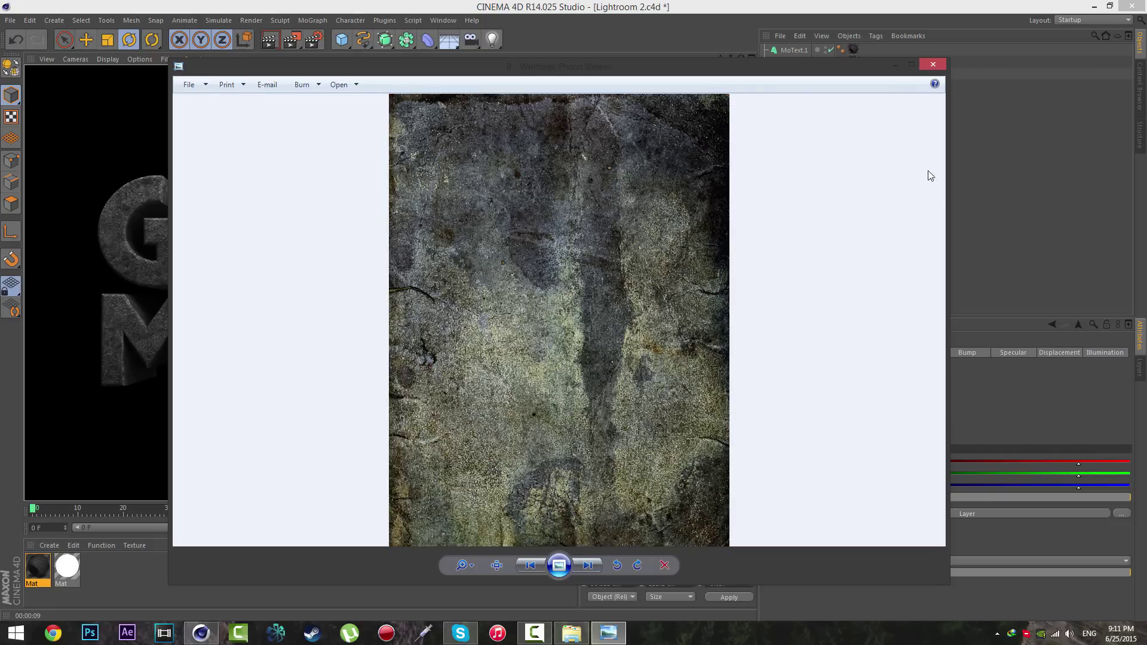
left_click(937, 67)
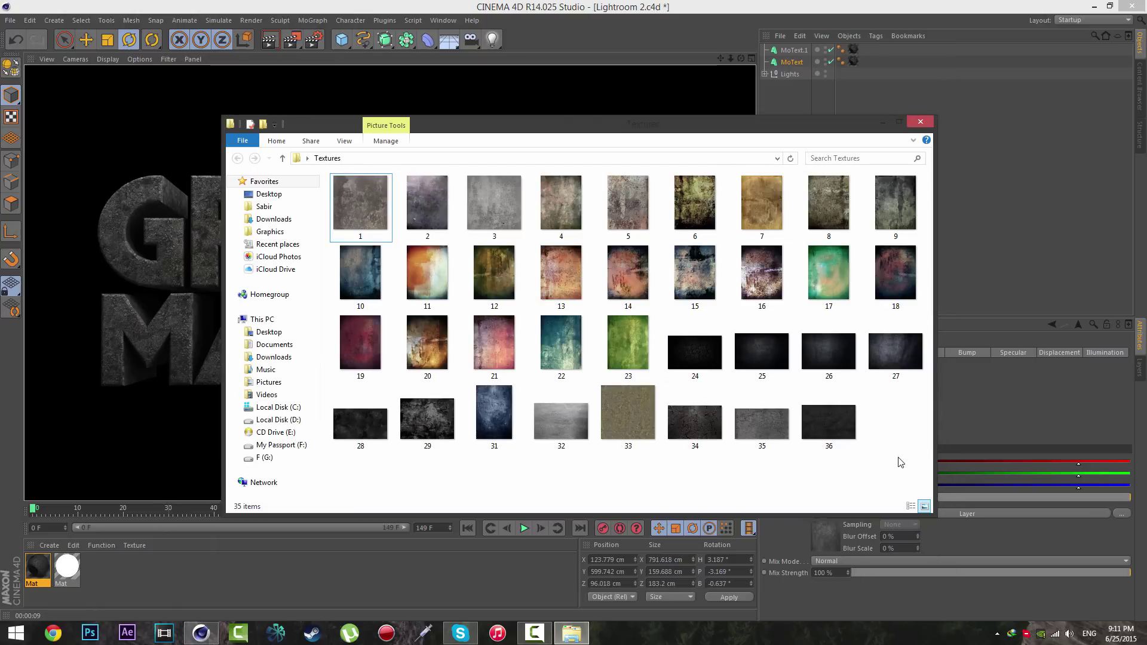
left_click(920, 121)
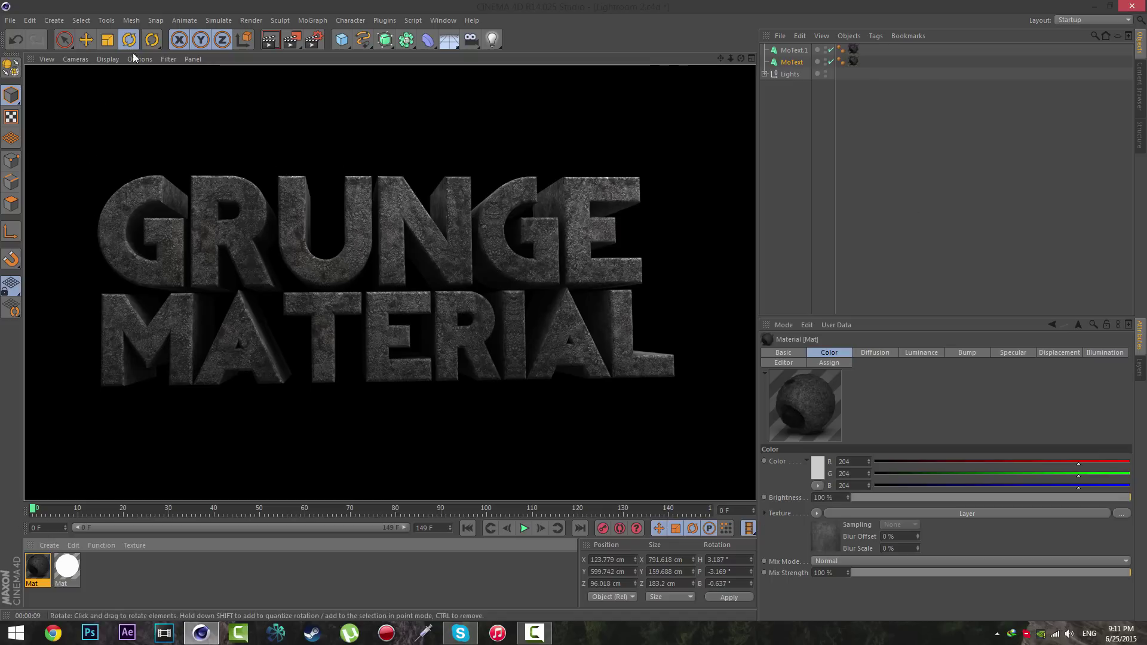
- Return to editor view and delete the text objects, their tags and the old grunge material
left_click(858, 95)
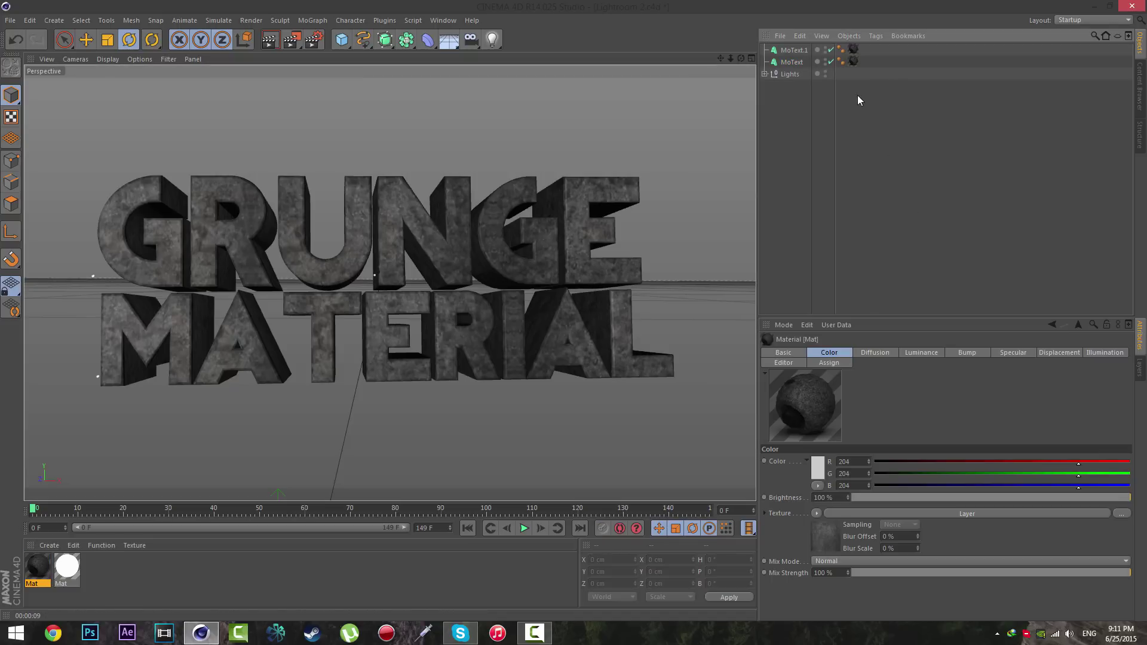
left_click_drag(873, 62, 836, 46)
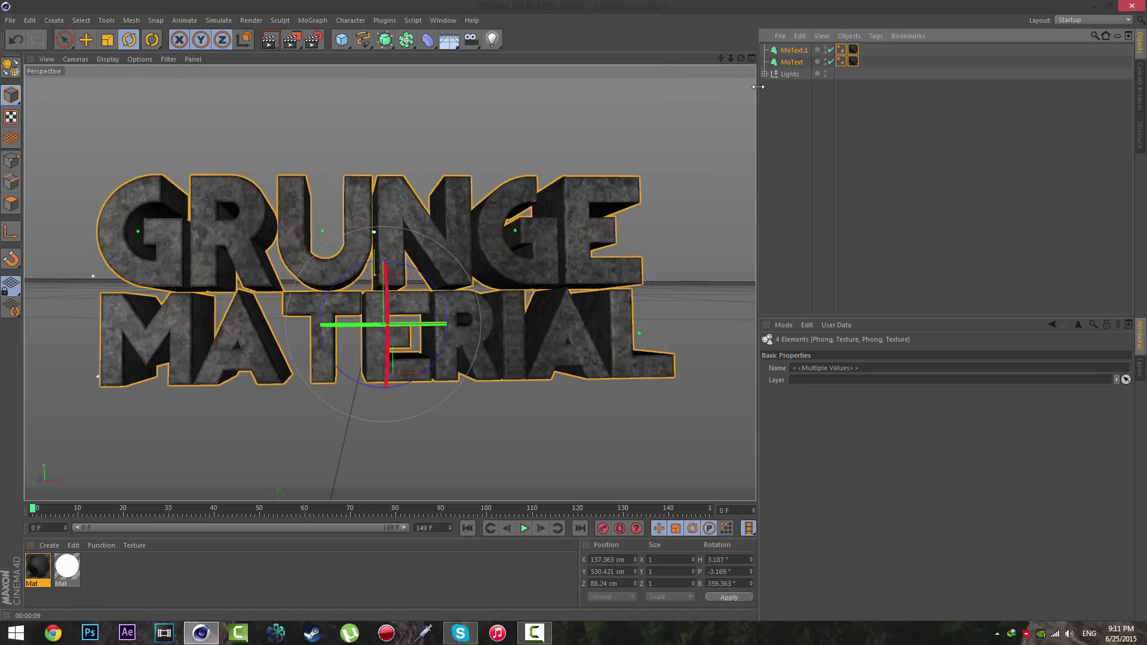
key("Delete")
left_click(40, 563)
key("Delete")
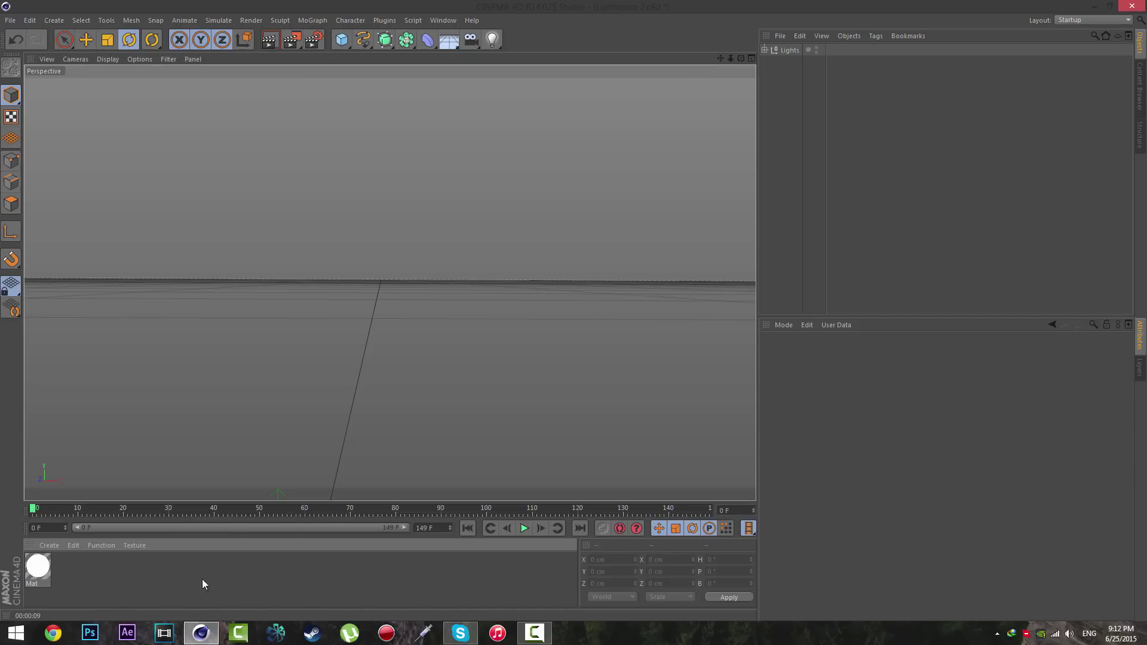
- Create Mat.1, open its Material Editor, and float an enlarged preview window beside it
double_click(135, 571)
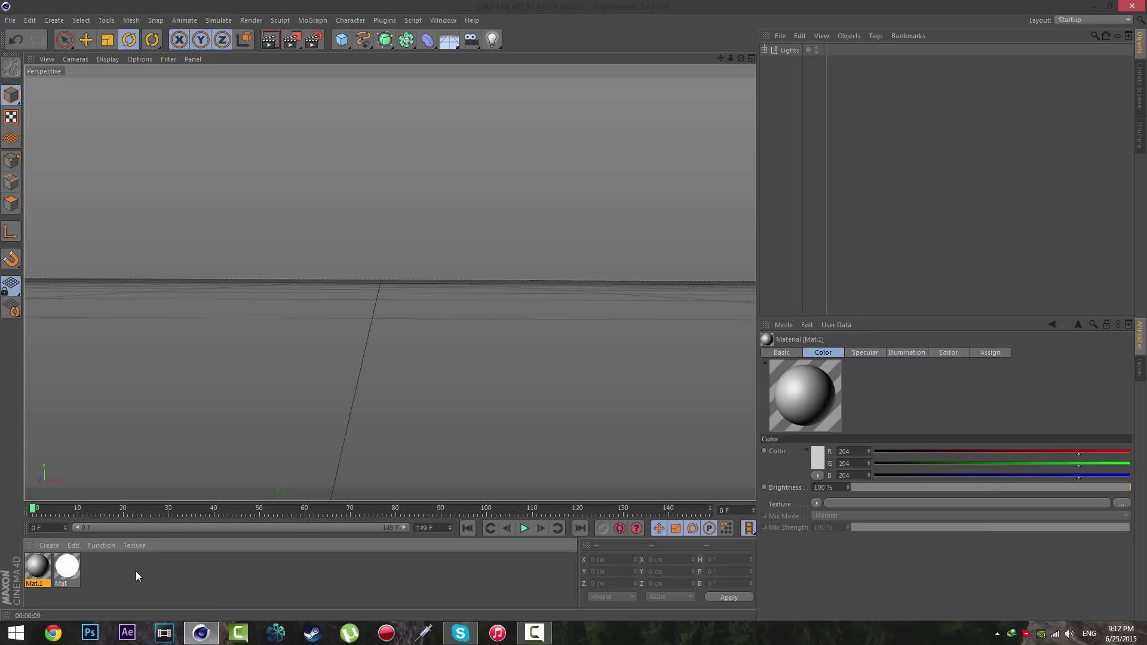
double_click(41, 571)
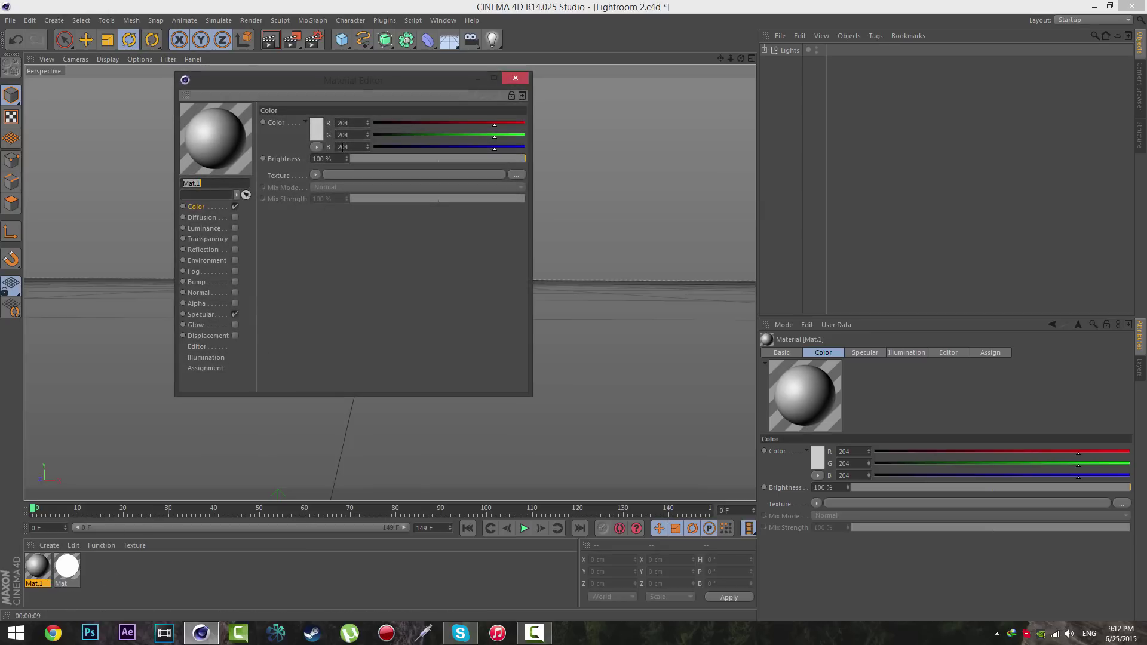
left_click_drag(367, 82, 523, 129)
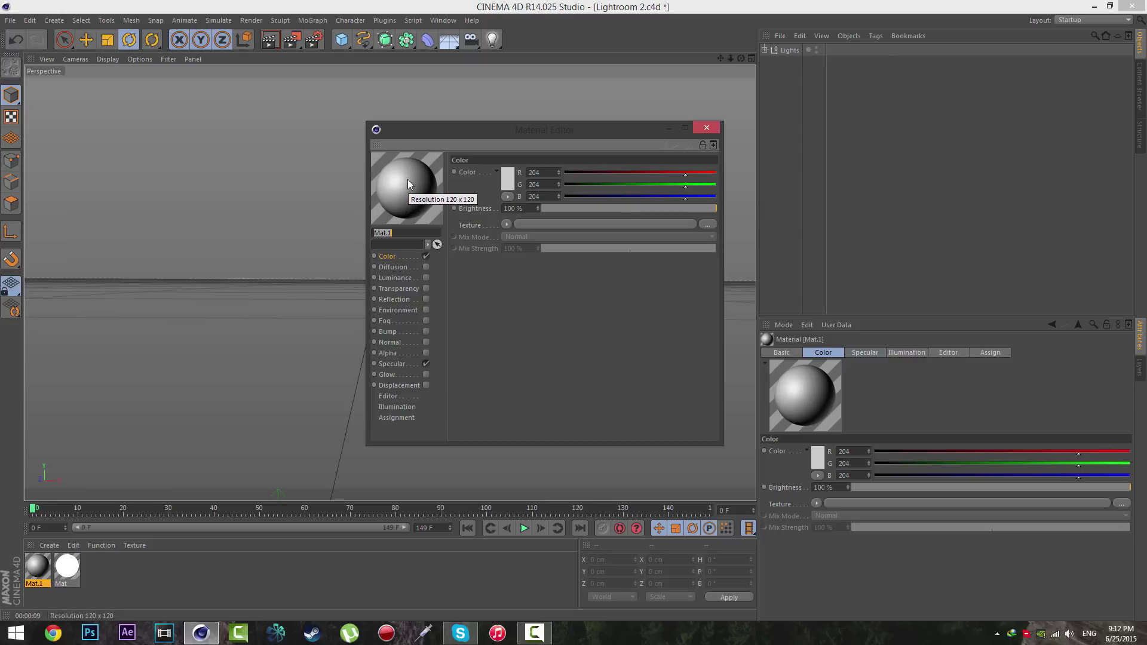
right_click(408, 179)
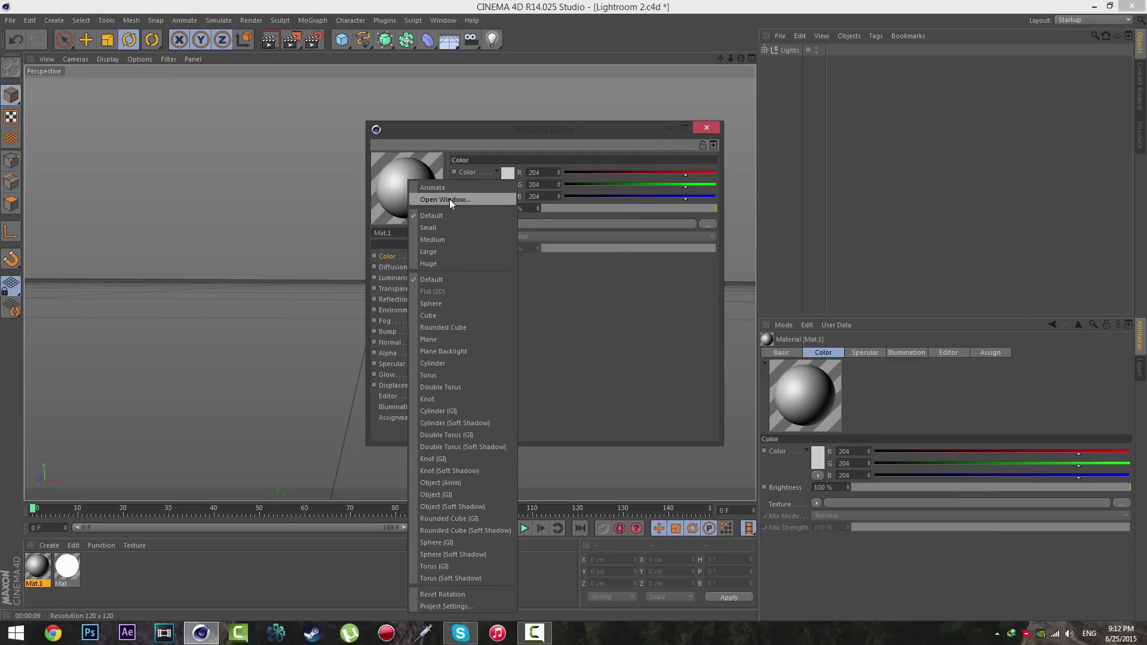
left_click(450, 199)
left_click_drag(434, 166, 292, 136)
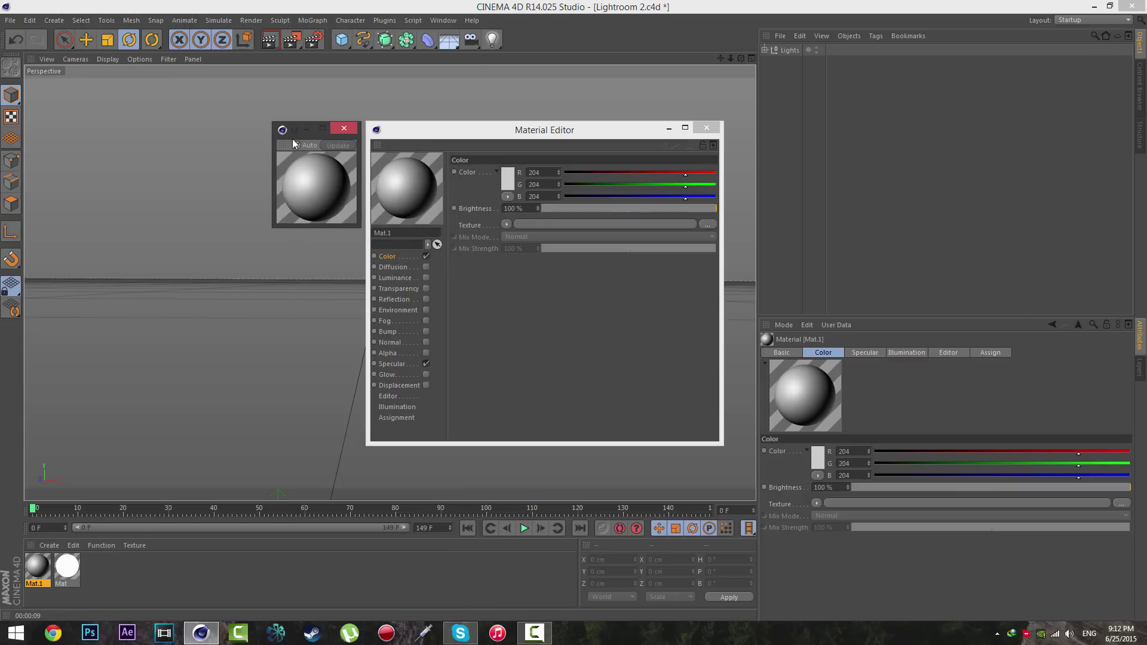
left_click_drag(272, 228, 174, 315)
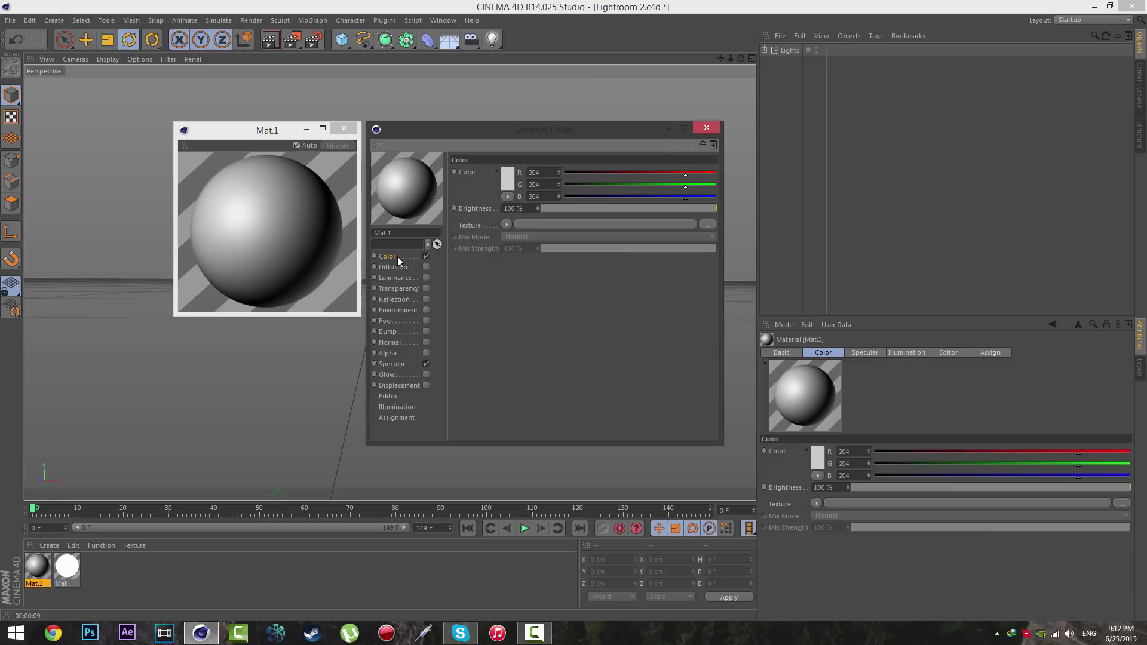
- Load grunge image 1.jpg into Mat.1's Color texture, declining the search-path prompt
left_click(505, 225)
left_click(525, 252)
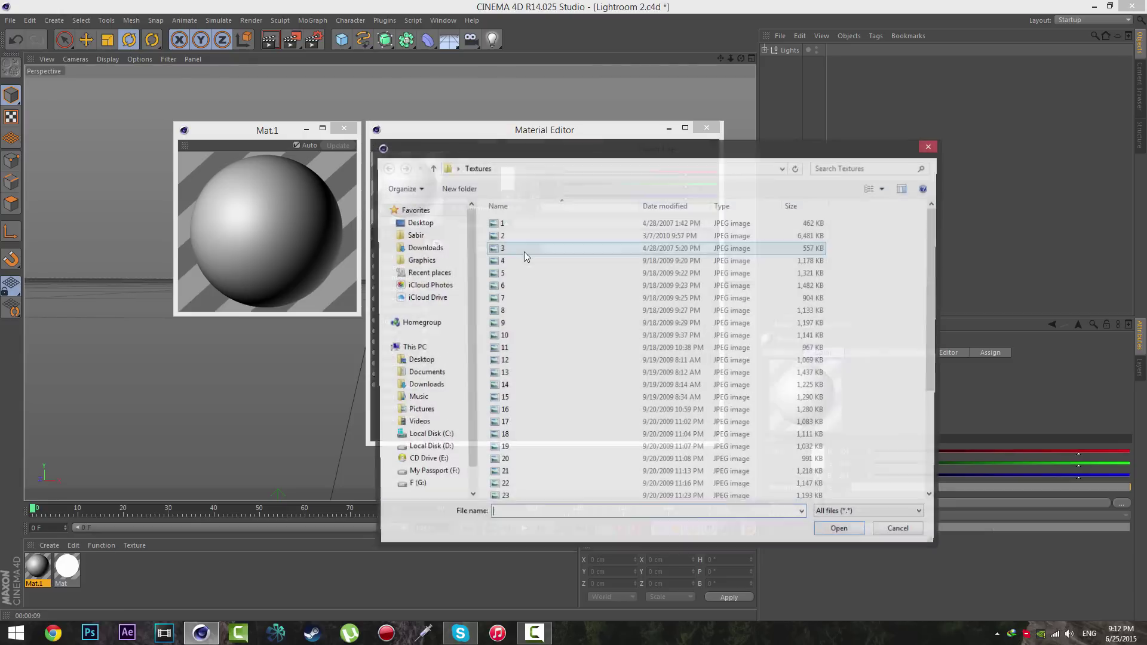
left_click(884, 189)
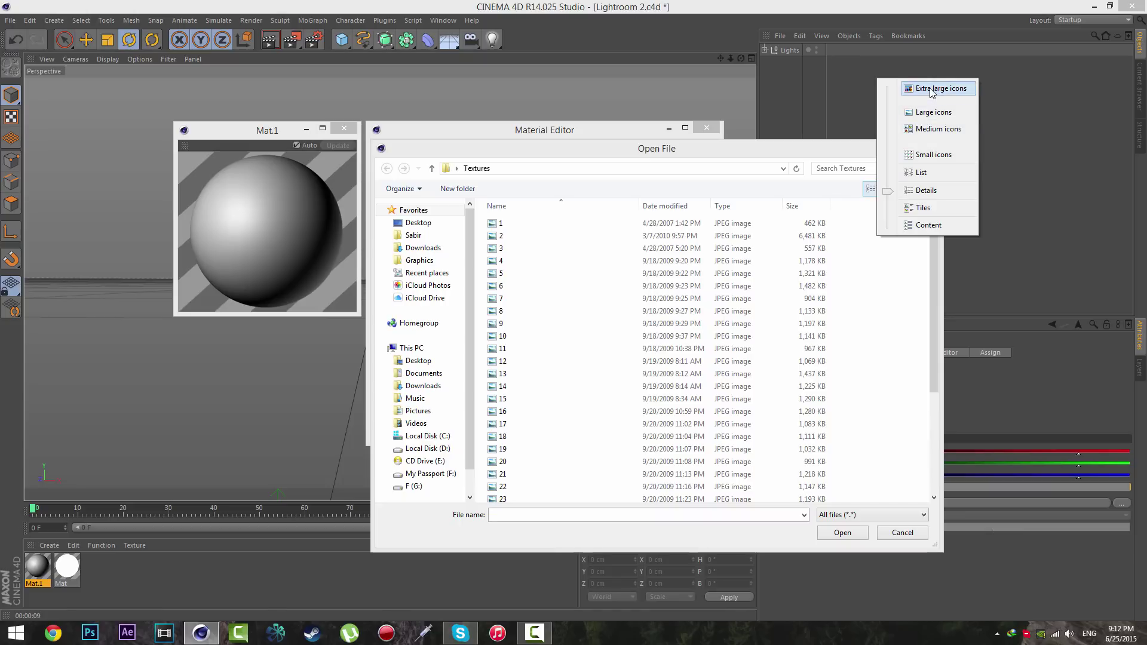
left_click(922, 91)
left_click(561, 255)
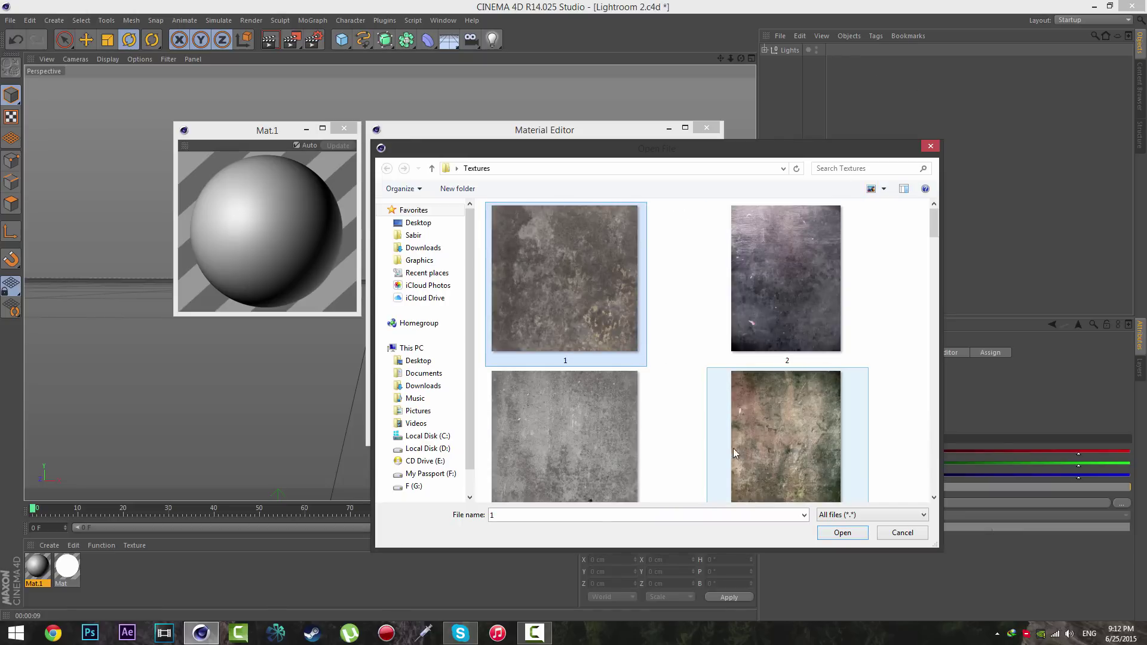
left_click(853, 534)
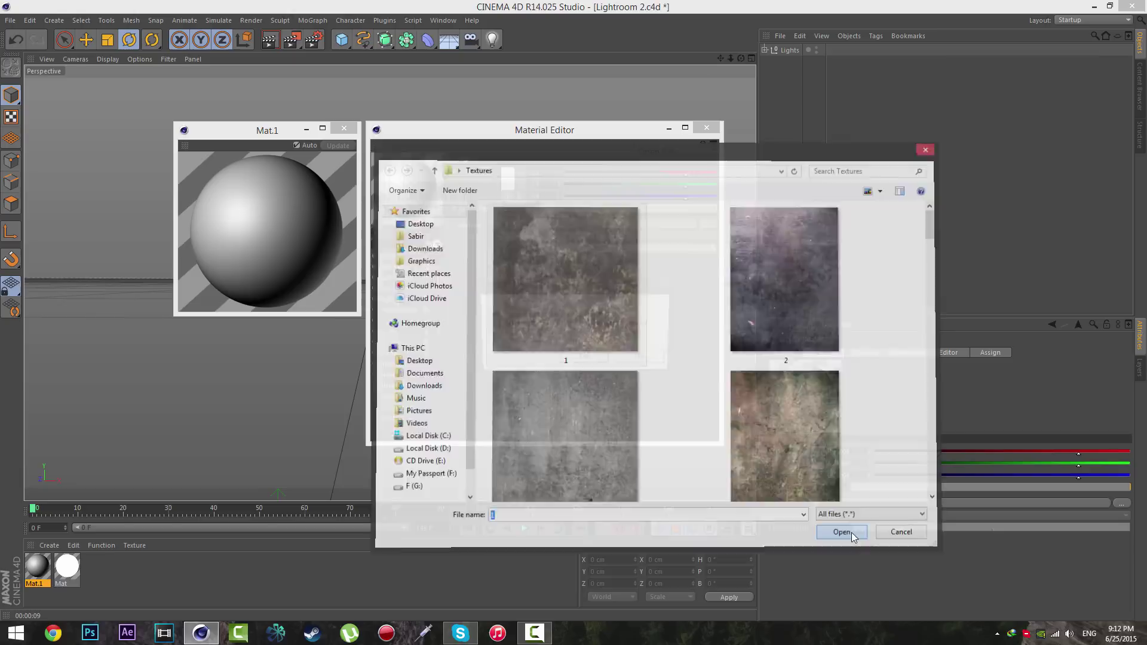
left_click_drag(594, 292, 584, 278)
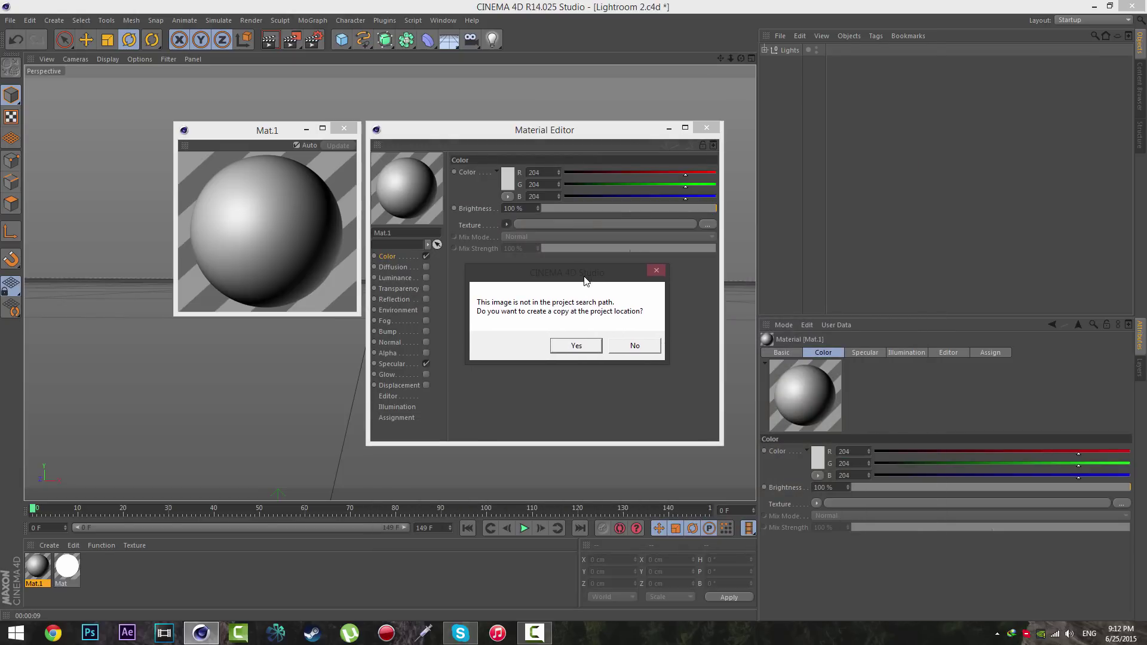
left_click(645, 346)
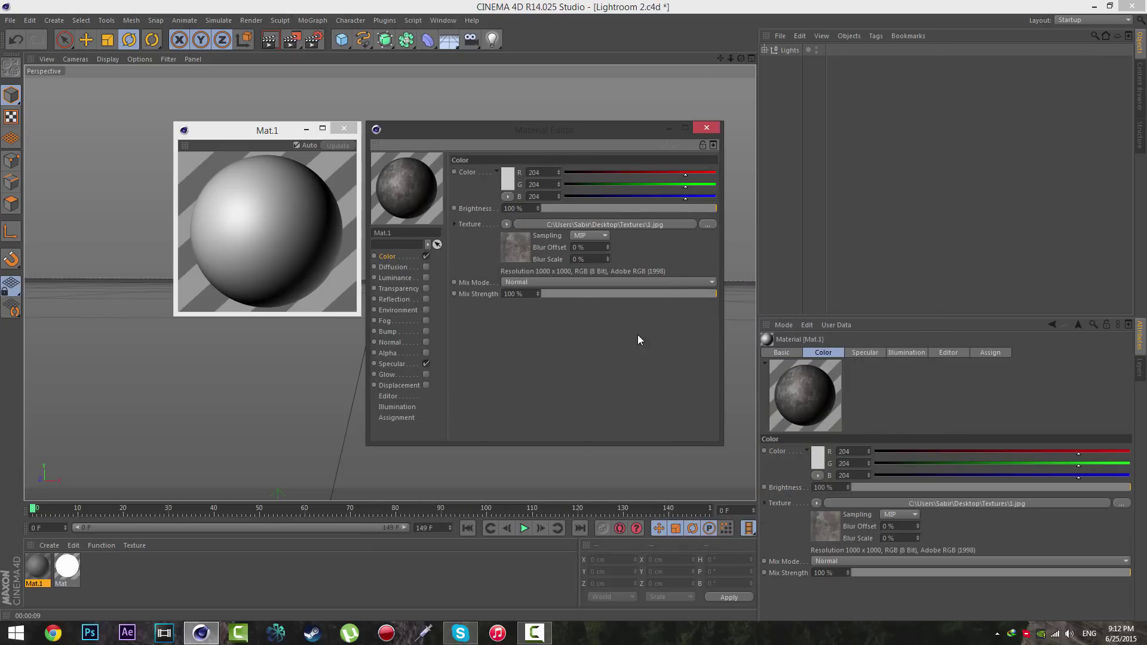
- Replace Mat.1's Color texture with a Layer shader and open its settings
left_click(506, 224)
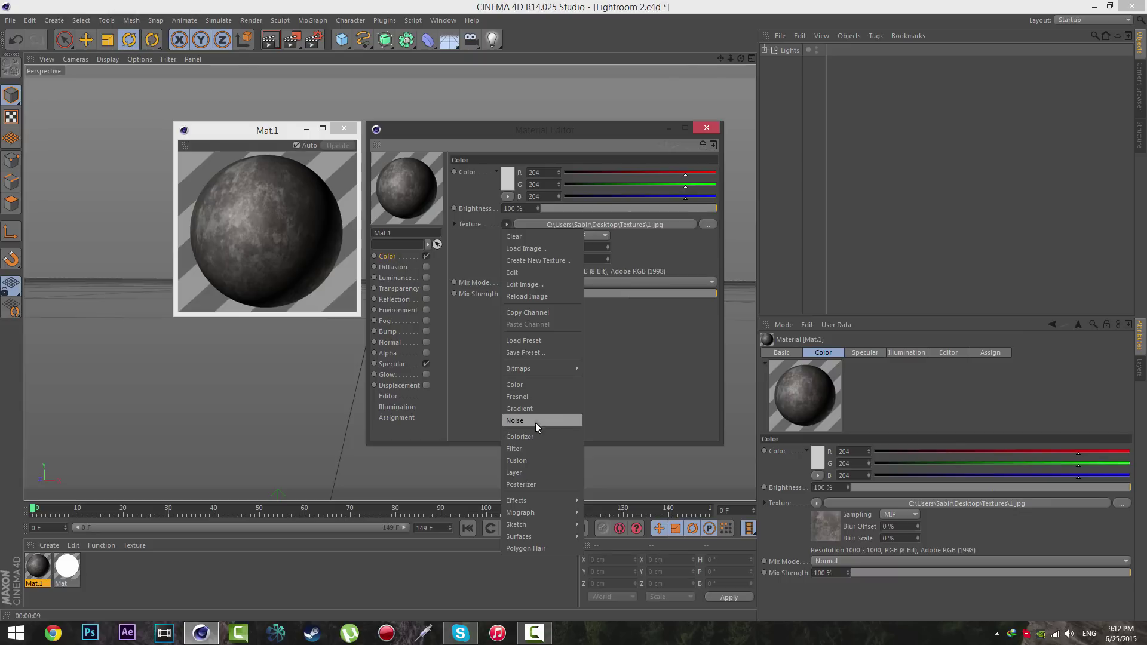
left_click(537, 472)
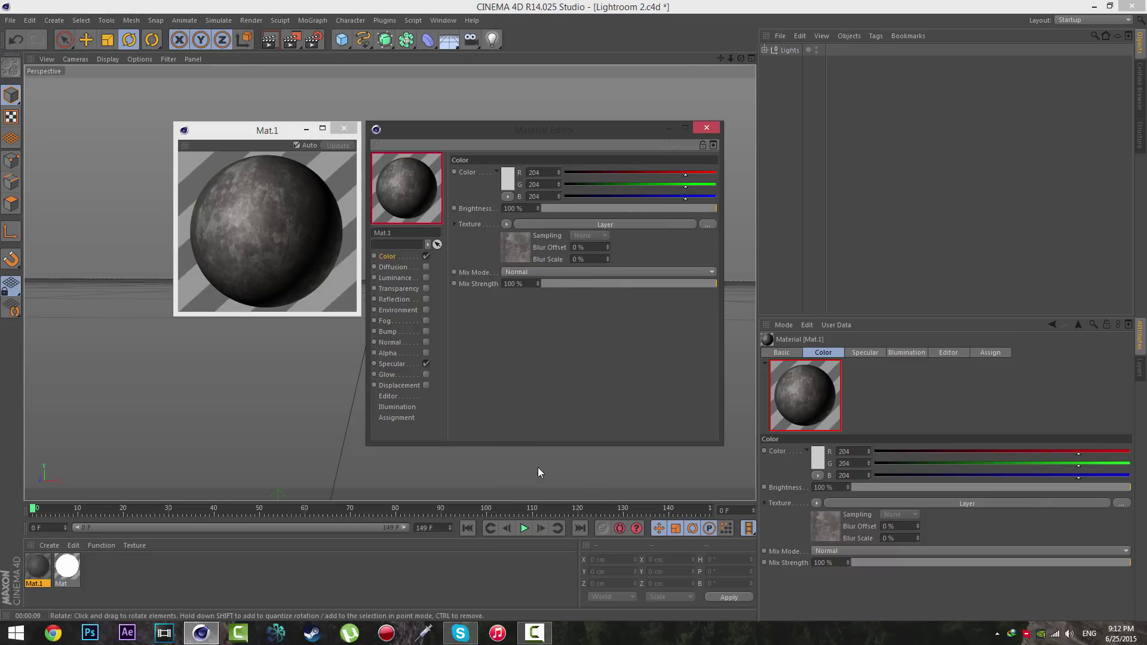
left_click(635, 225)
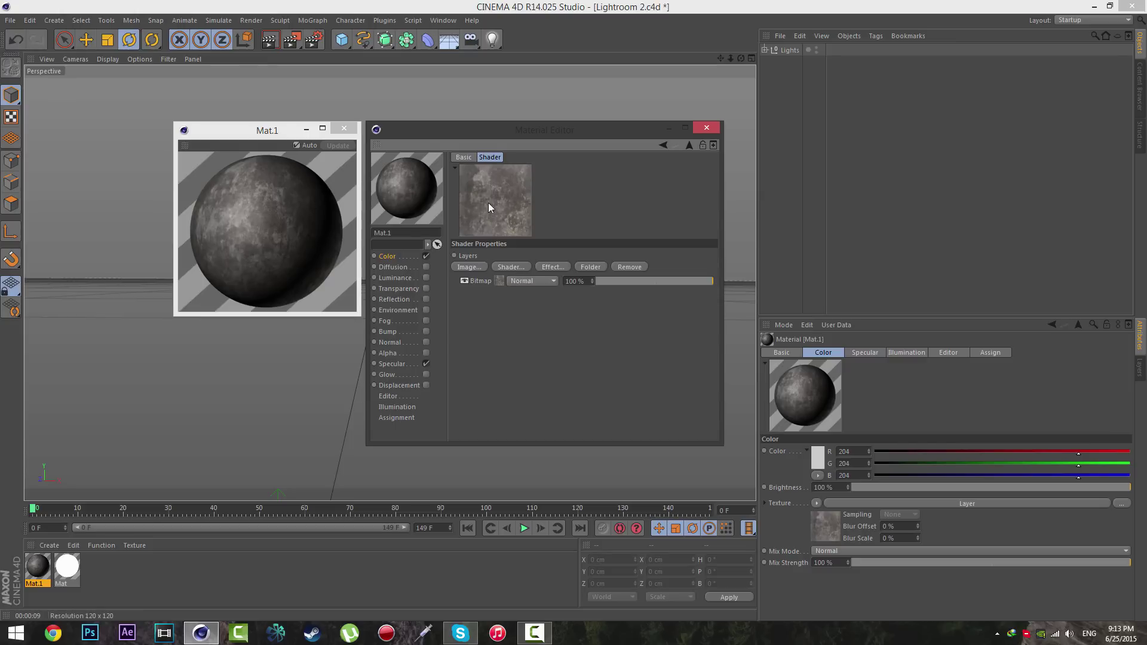
- Add a Hue / Sat / Lightness layer and settle its saturation at -100%
left_click(550, 266)
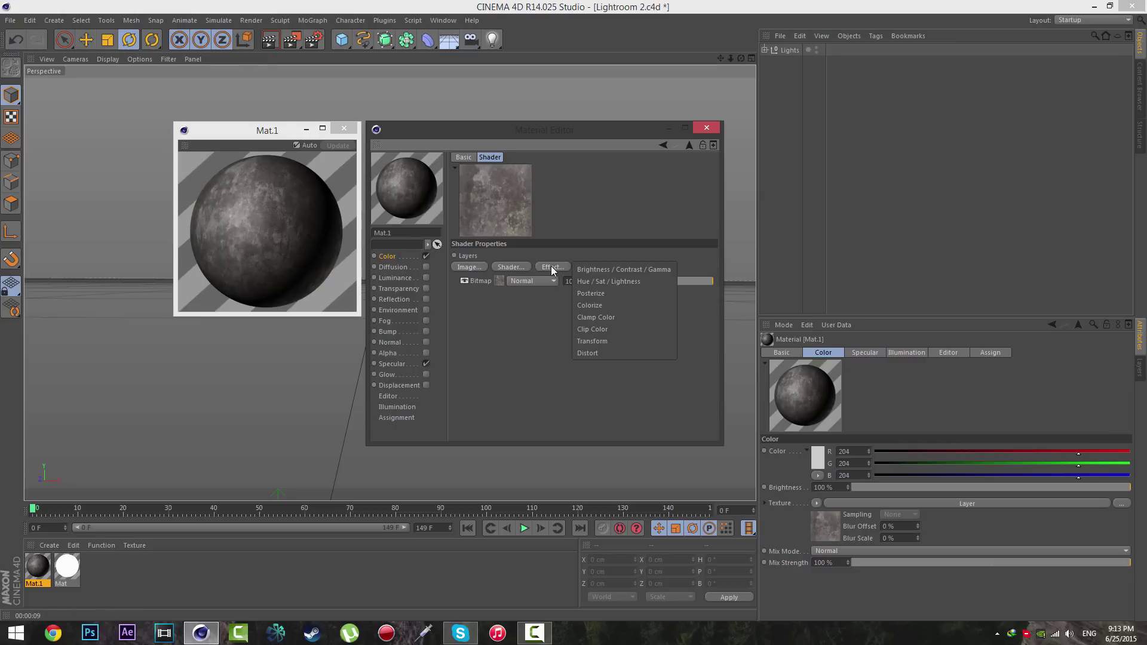
left_click(625, 281)
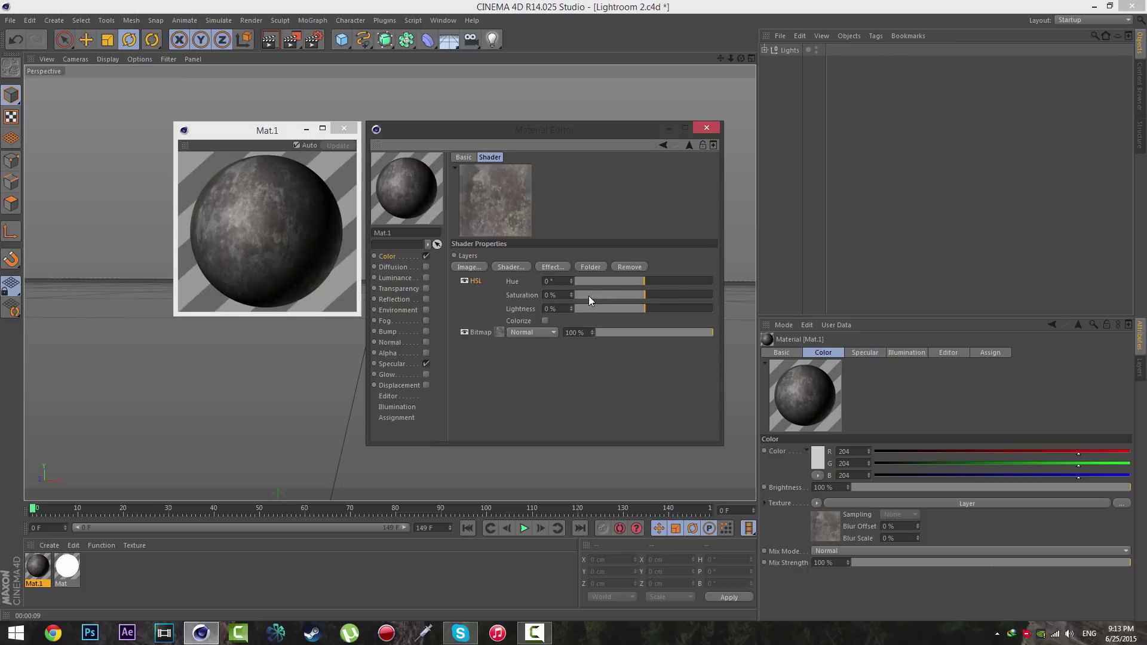
left_click_drag(595, 295, 557, 301)
left_click_drag(641, 296, 645, 295)
left_click_drag(645, 295, 655, 295)
left_click_drag(641, 295, 572, 295)
- Add grunge texture 35 as an image layer, declining to copy it into the project
left_click(478, 270)
left_click(894, 189)
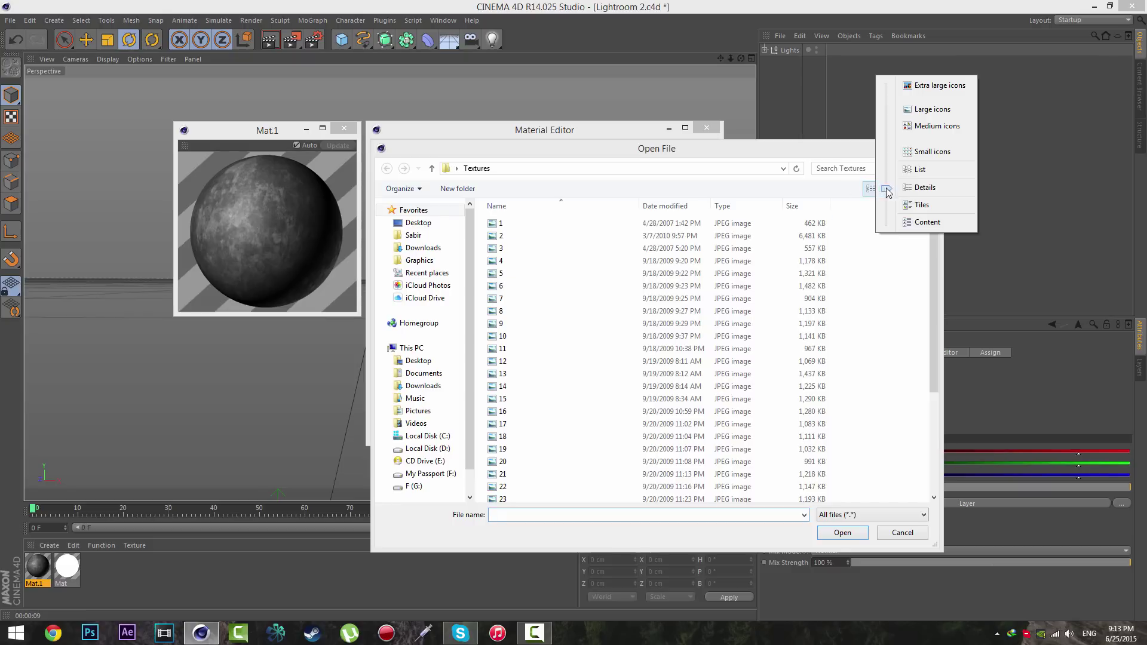
left_click(924, 90)
left_click_drag(933, 227, 918, 489)
left_click(808, 349)
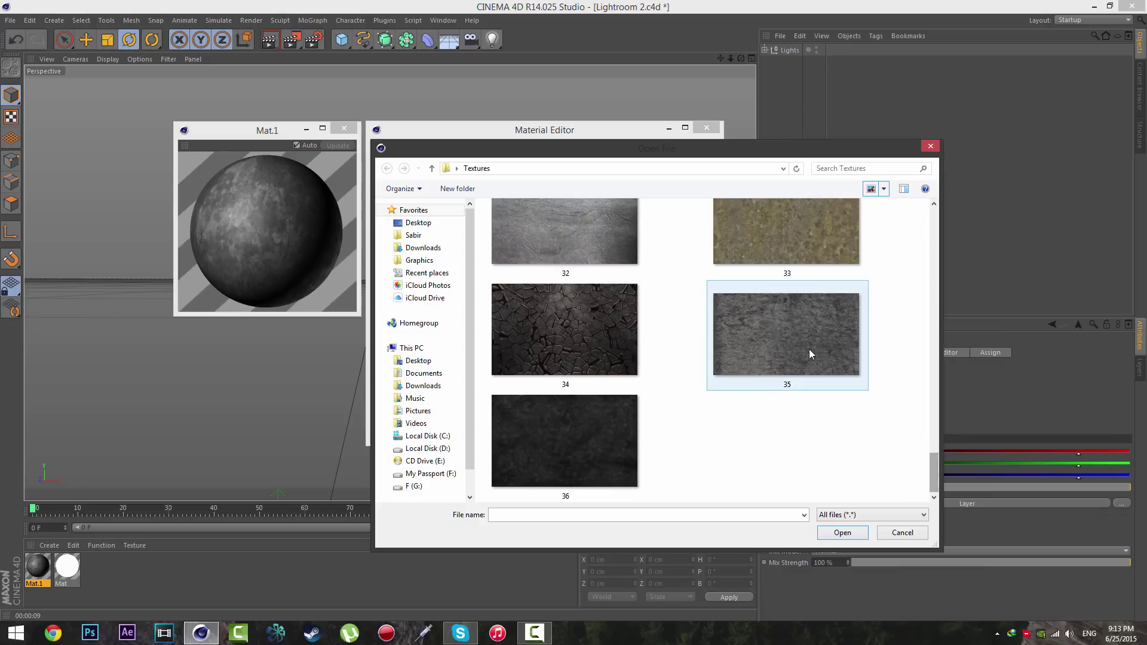
double_click(788, 324)
left_click(643, 358)
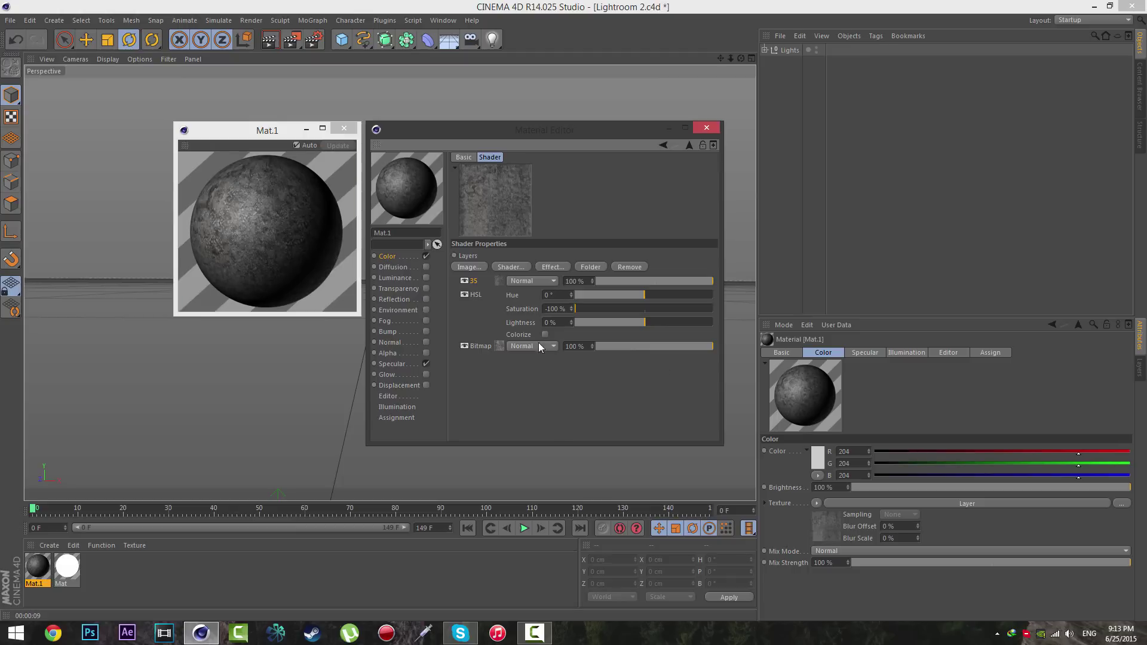
- Set layer 35 to Overlay blending at 70% opacity
left_click(549, 282)
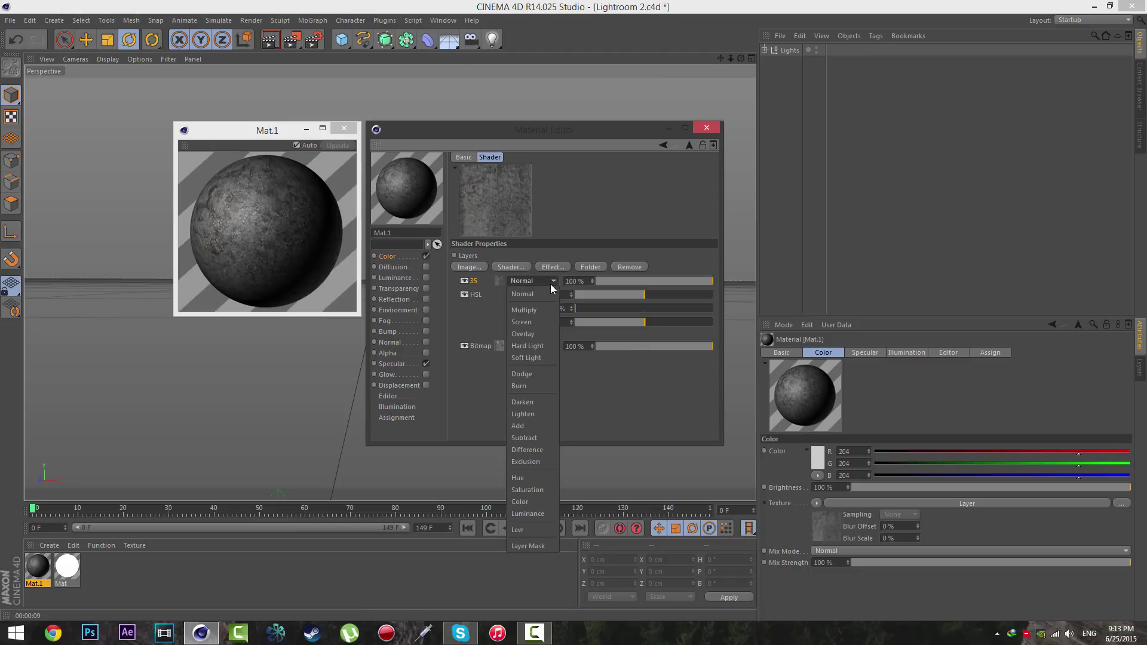
left_click(531, 334)
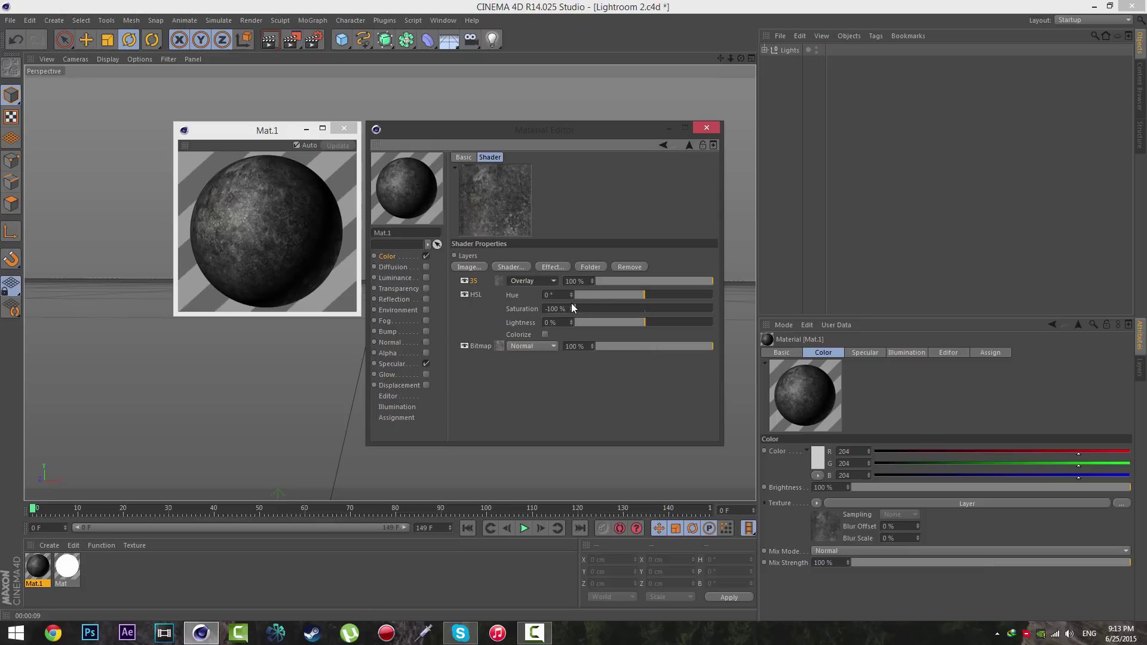
double_click(587, 282)
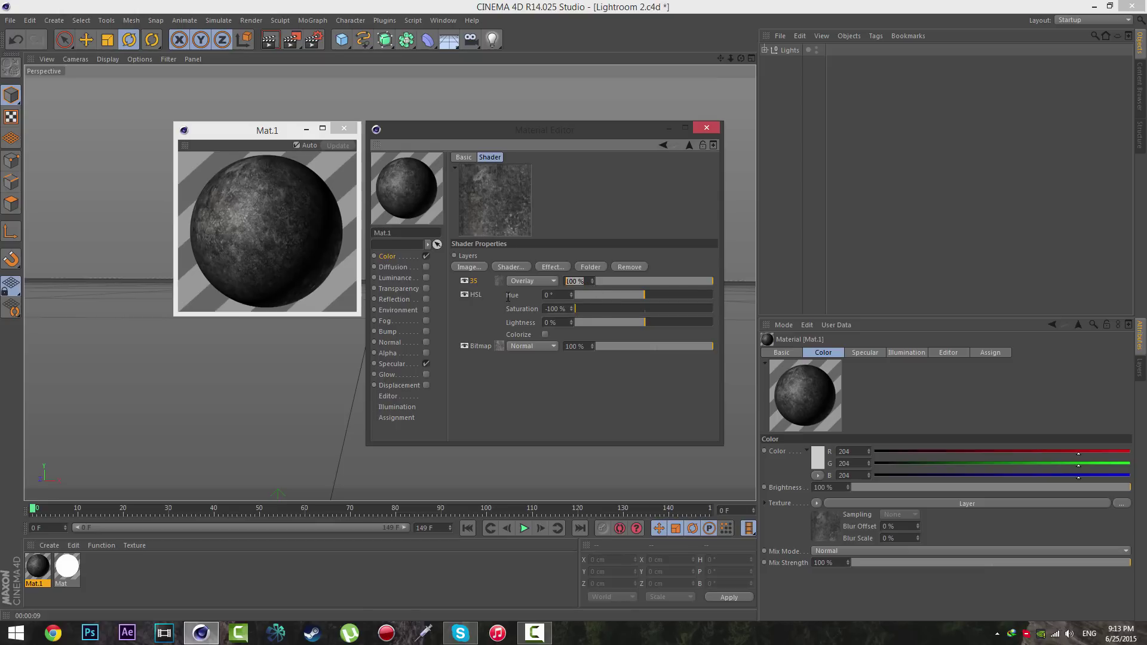
type("70")
key("Return")
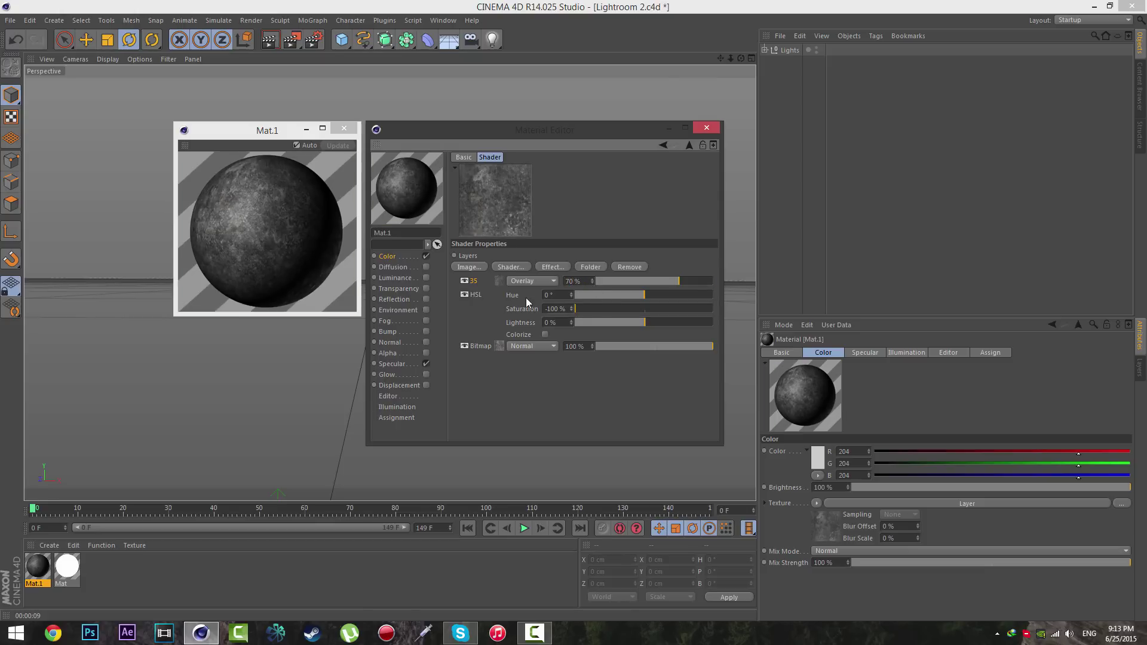
left_click(469, 267)
- Show the Textures folder as extra large icons and browse down to texture 31
left_click(883, 189)
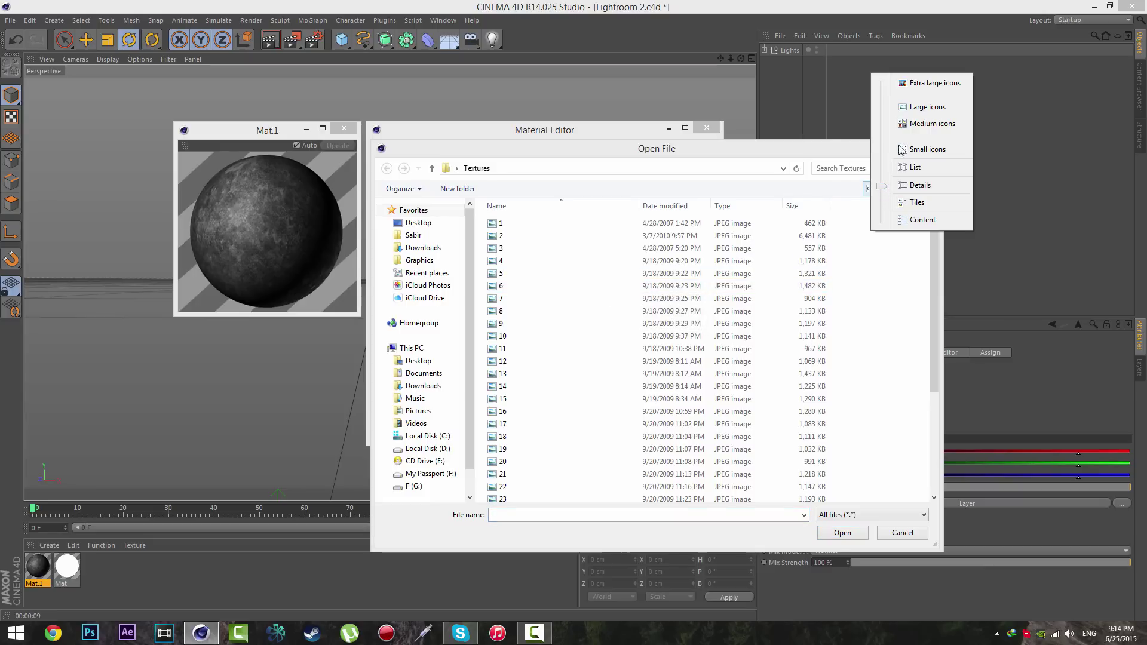
left_click(905, 84)
left_click(820, 271)
left_click_drag(934, 218, 911, 426)
scroll(910, 427, "down", 2)
left_click(763, 330)
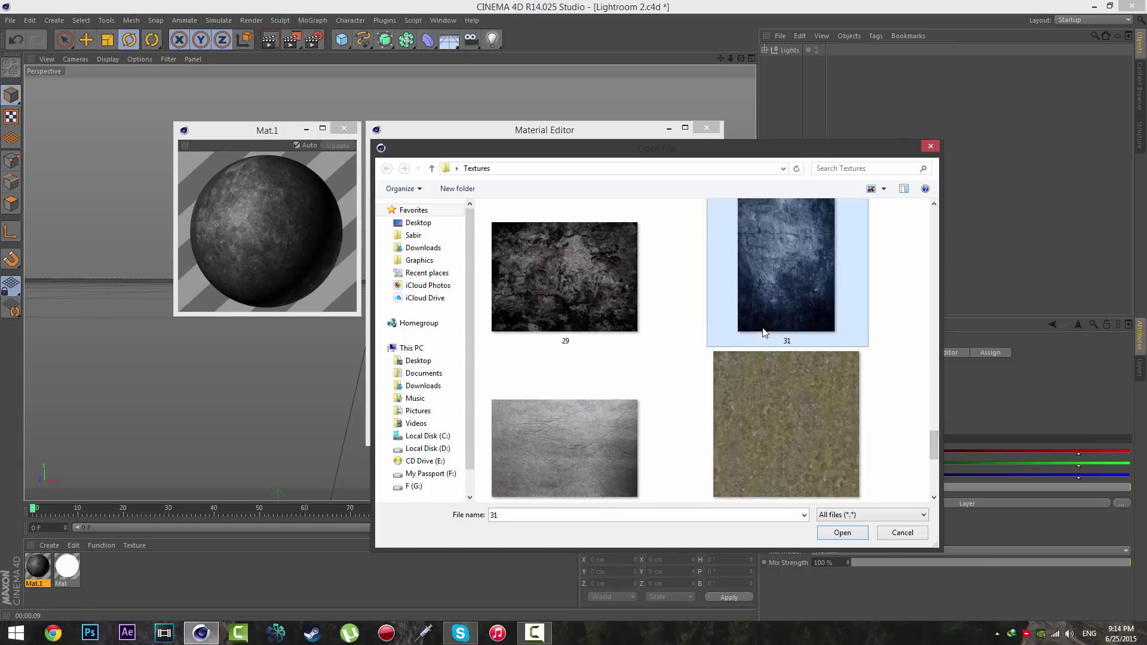
- Pick texture 29 instead and load it as a new layer, declining the copy prompt
scroll(762, 327, "up", 2)
scroll(762, 327, "up", 2)
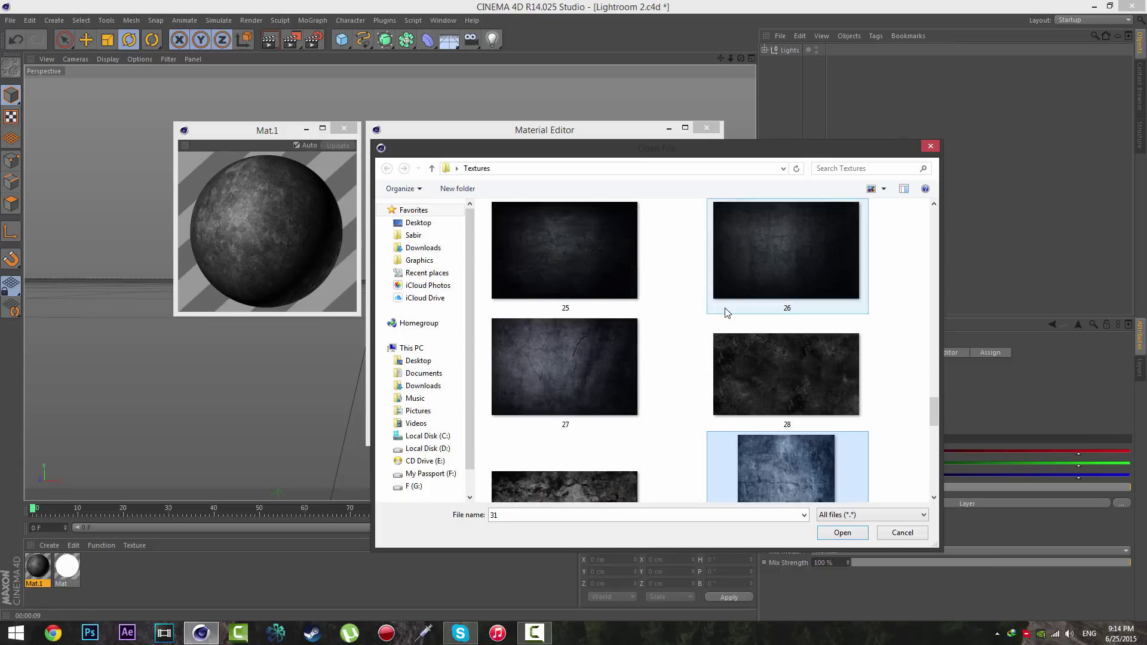
scroll(708, 323, "up", 6)
scroll(707, 322, "down", 5)
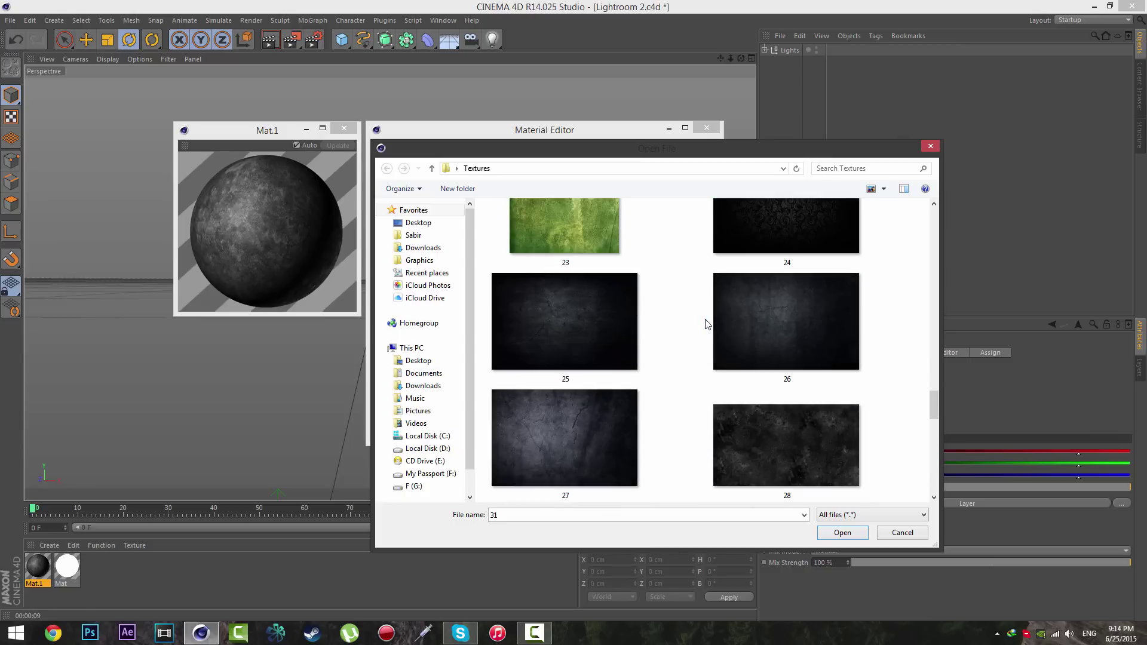
scroll(782, 420, "down", 2)
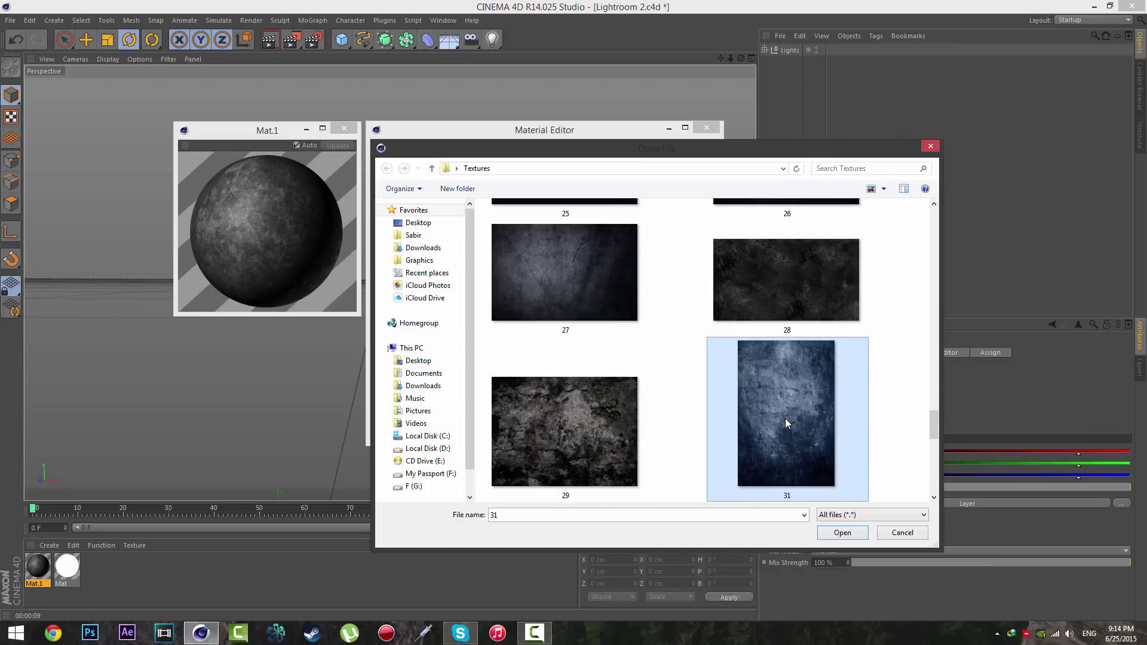
left_click(811, 291)
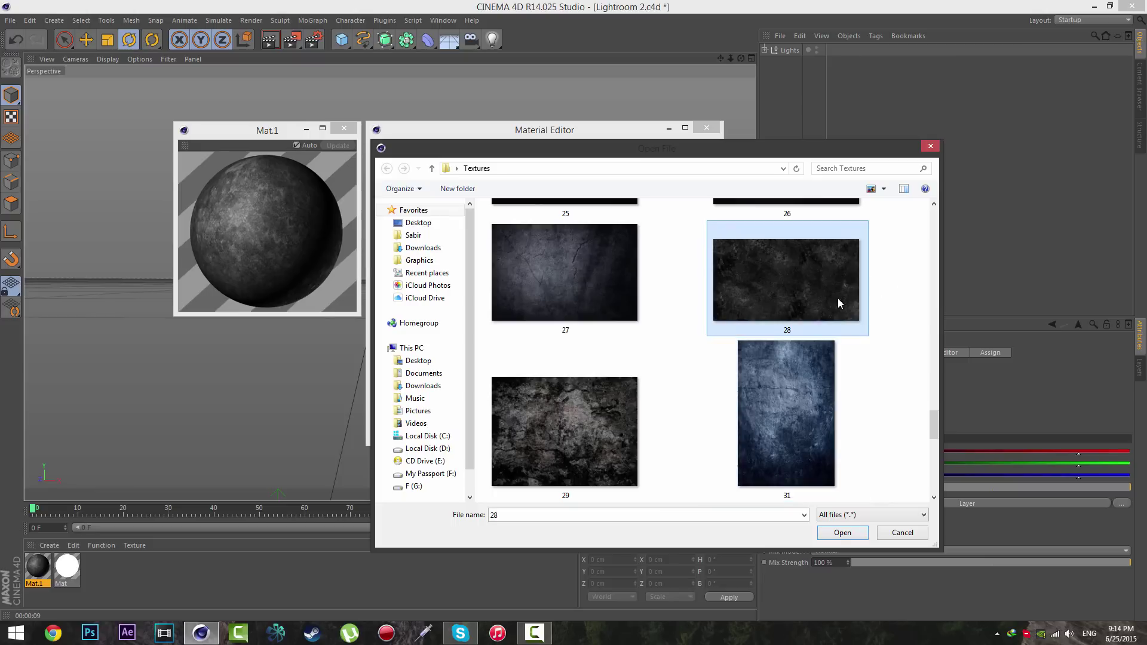
left_click(603, 439)
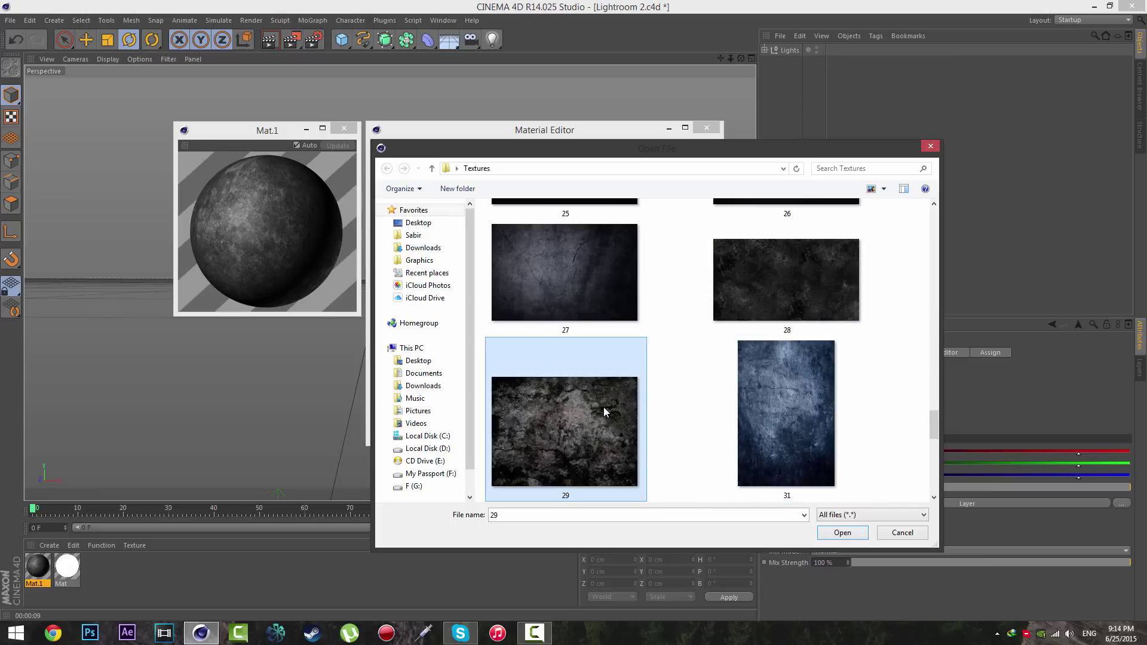
double_click(553, 410)
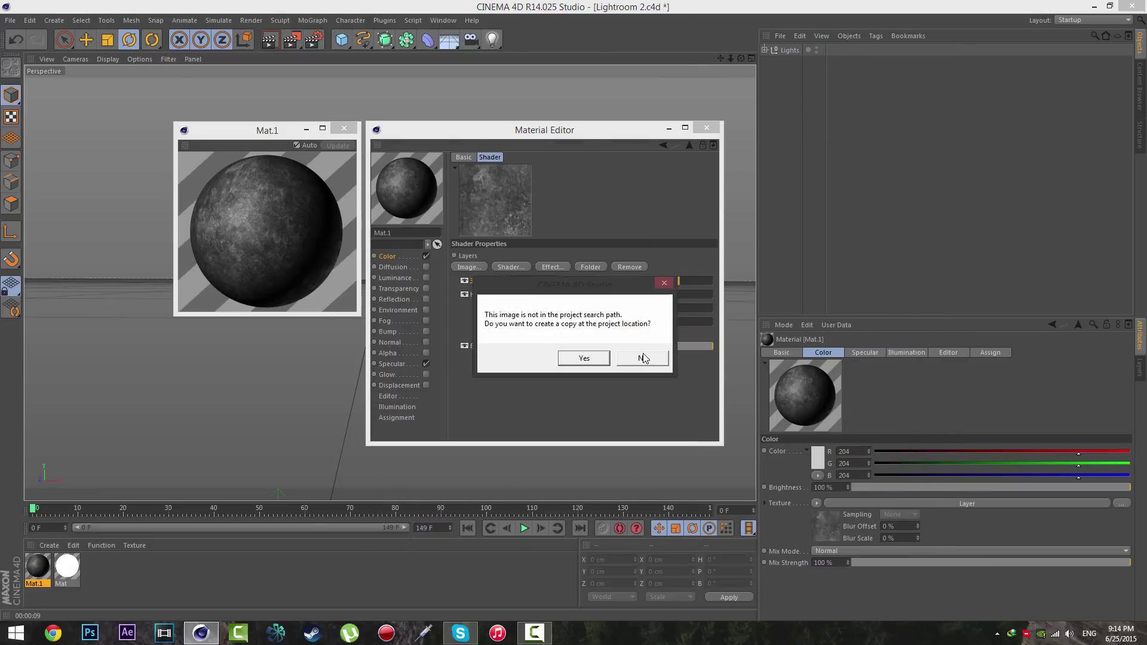
left_click(642, 357)
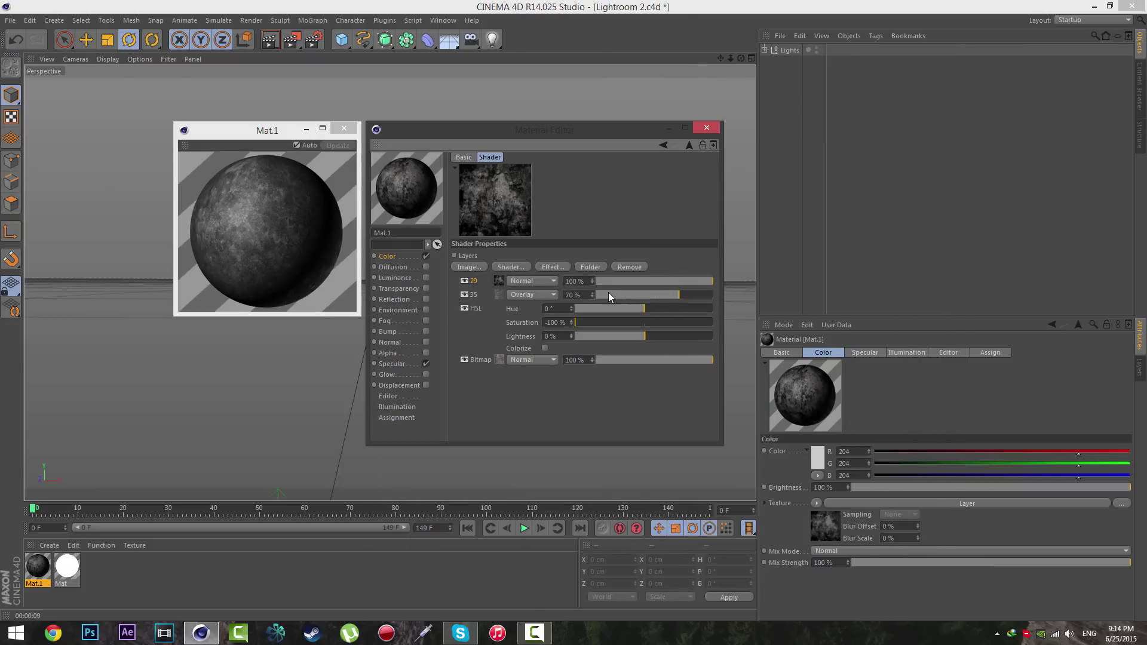
- Blend layer 29 as Overlay and set its opacity to 45%
left_click(547, 281)
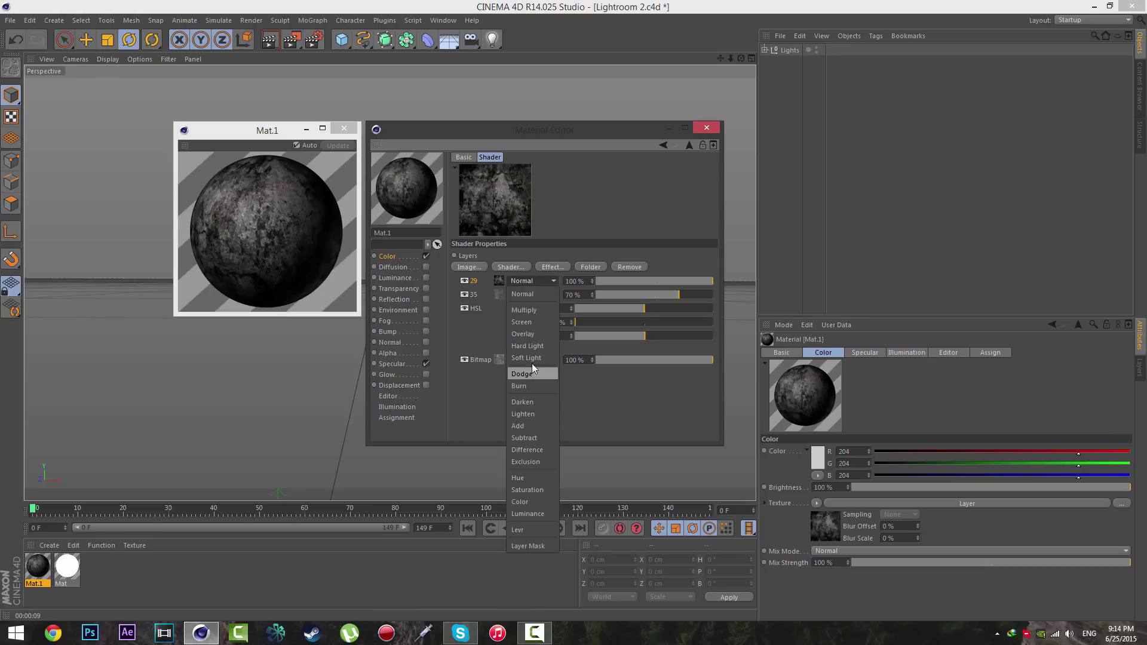
left_click(523, 334)
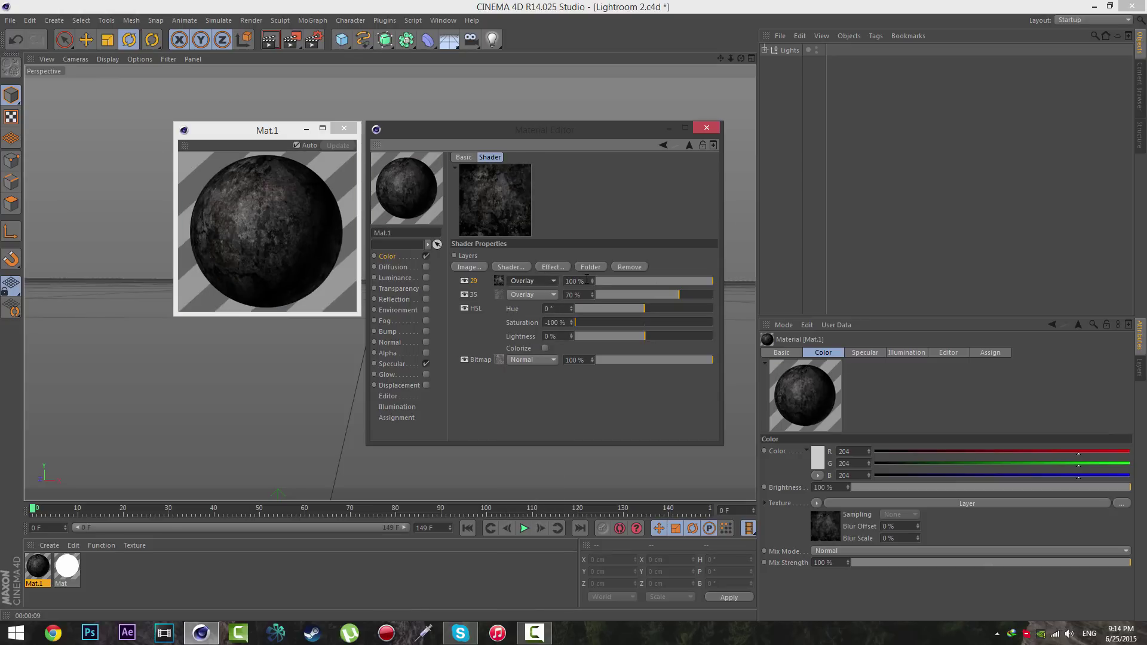
left_click(586, 279)
type("45")
key("Return")
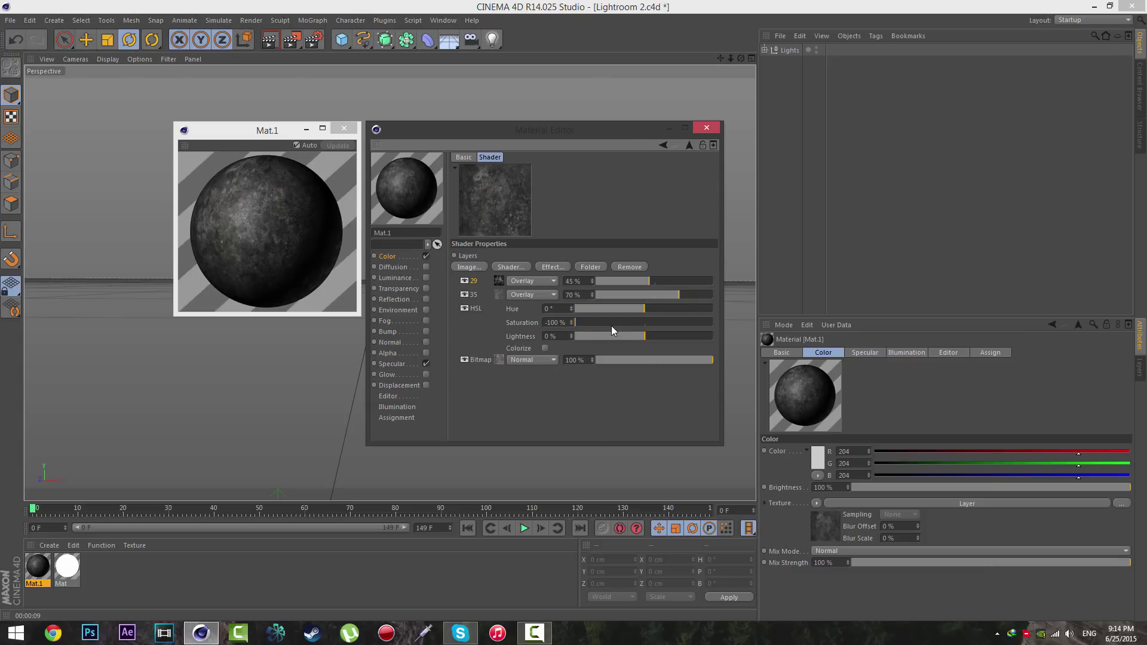
- Load blue-teal texture 22 as a new shader layer, declining to copy it into the project
left_click(468, 267)
left_click(879, 189)
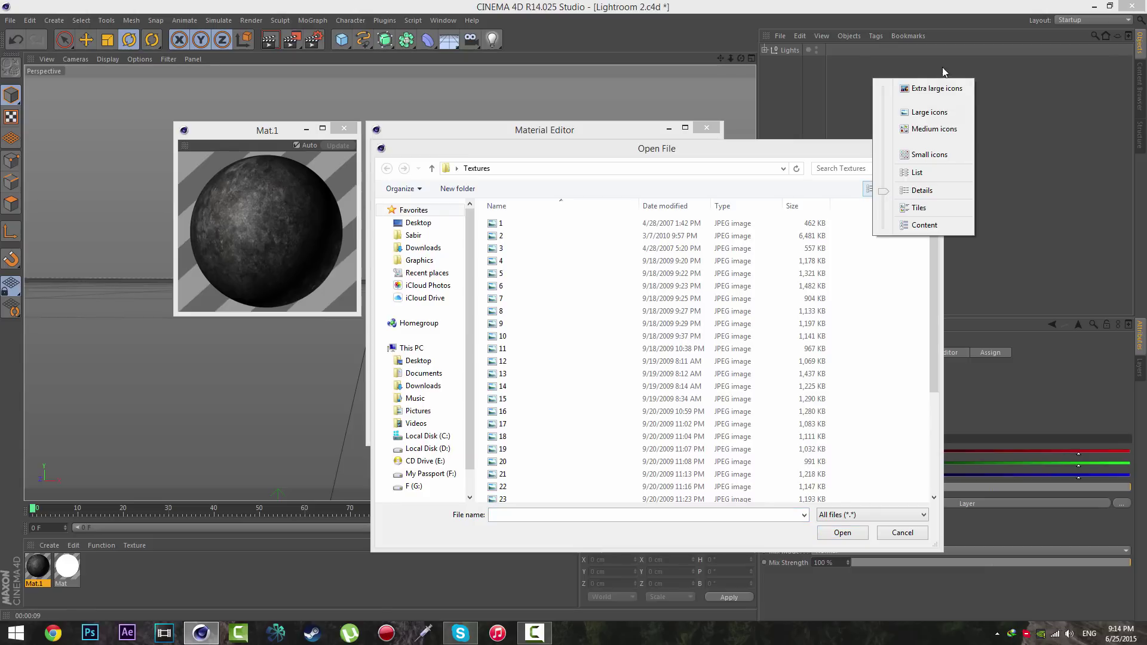
left_click(932, 89)
left_click_drag(933, 222, 912, 390)
left_click(785, 297)
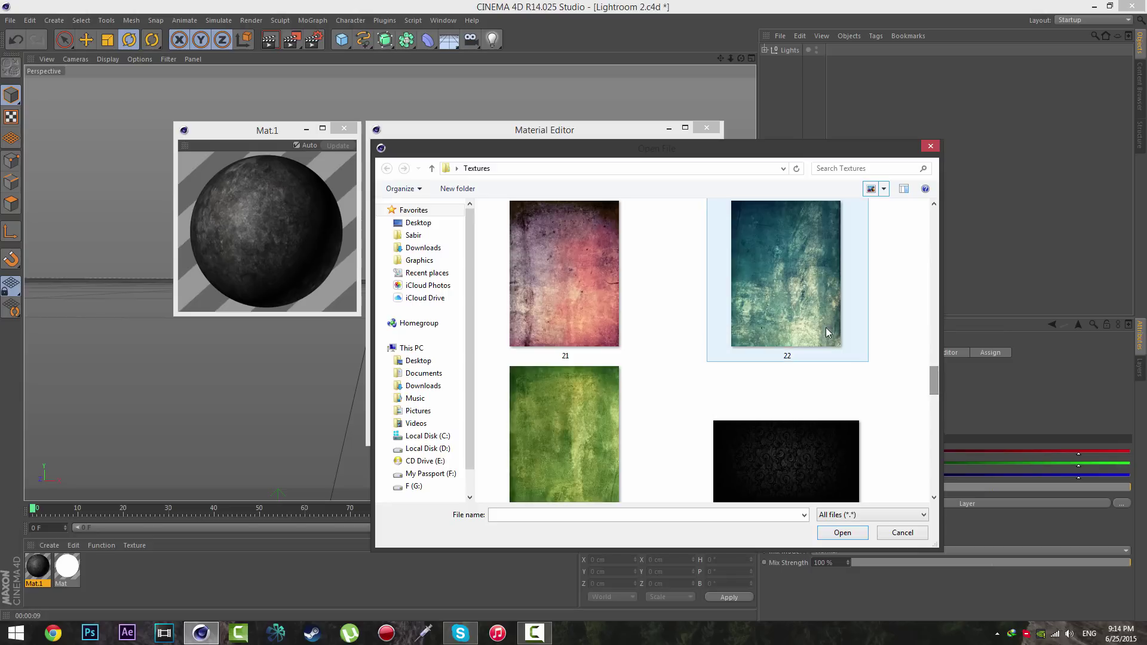
double_click(794, 262)
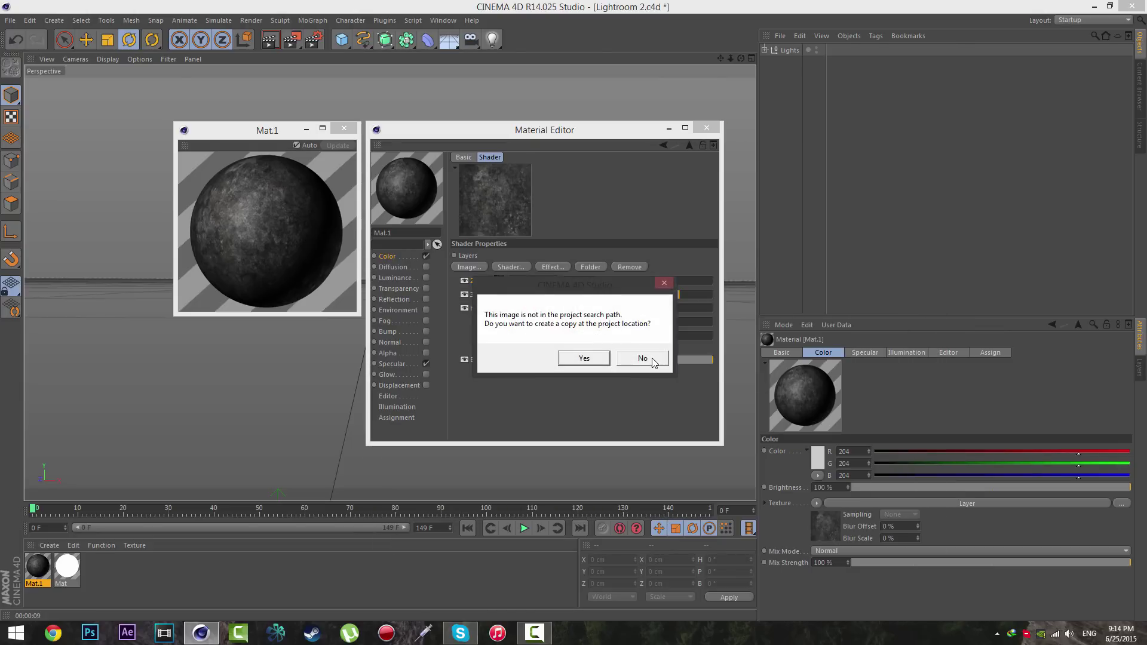
left_click(654, 361)
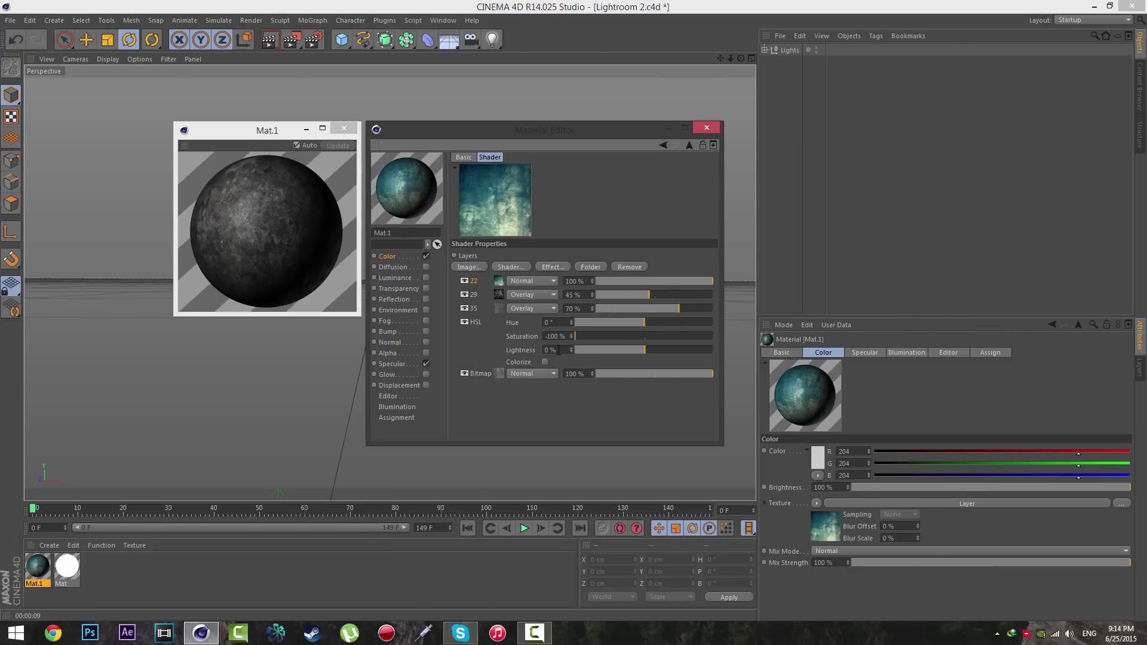
- Add an HSL layer on top with saturation at -100%
left_click(560, 267)
left_click(614, 286)
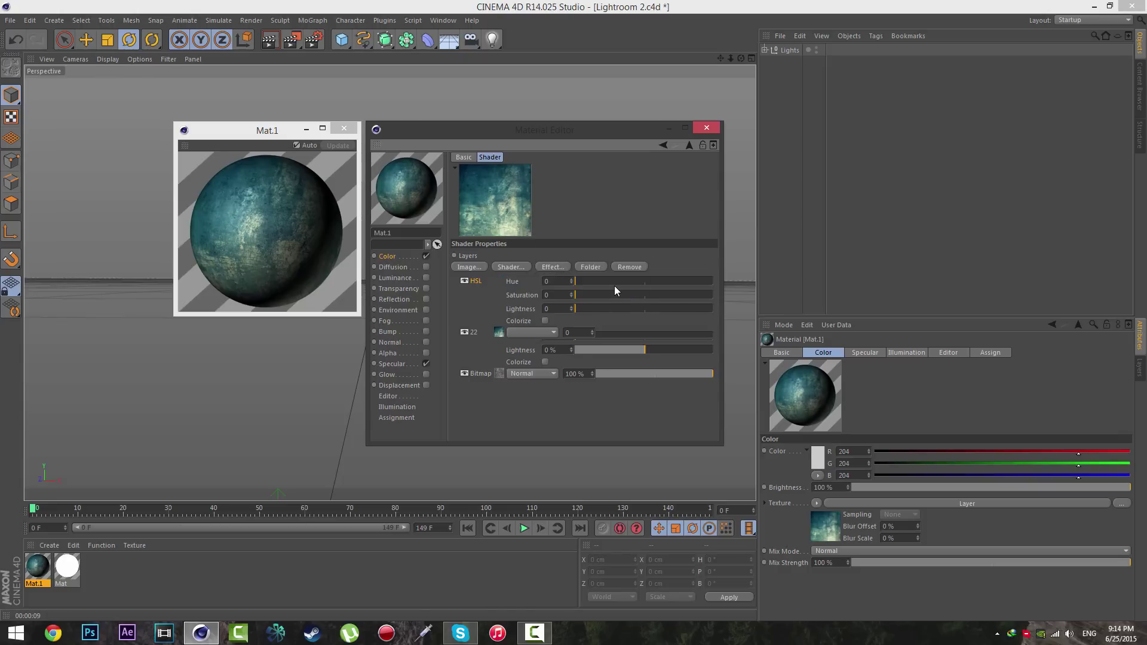
left_click_drag(596, 292, 540, 292)
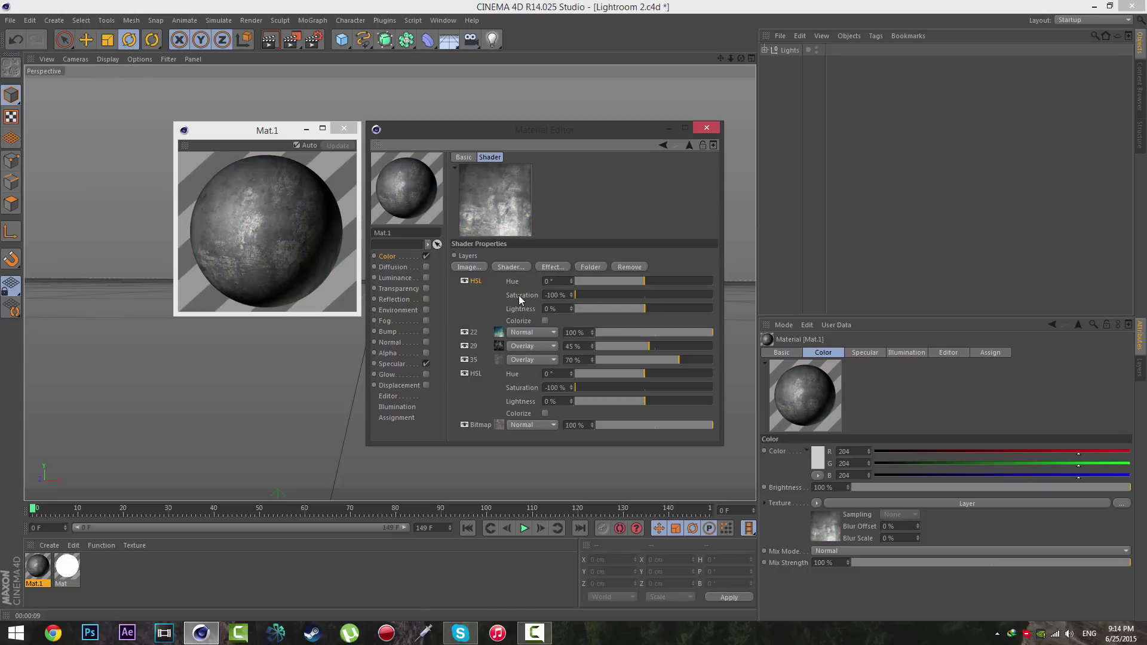
- Set layer 22 to Overlay blending at 20% opacity
left_click(538, 332)
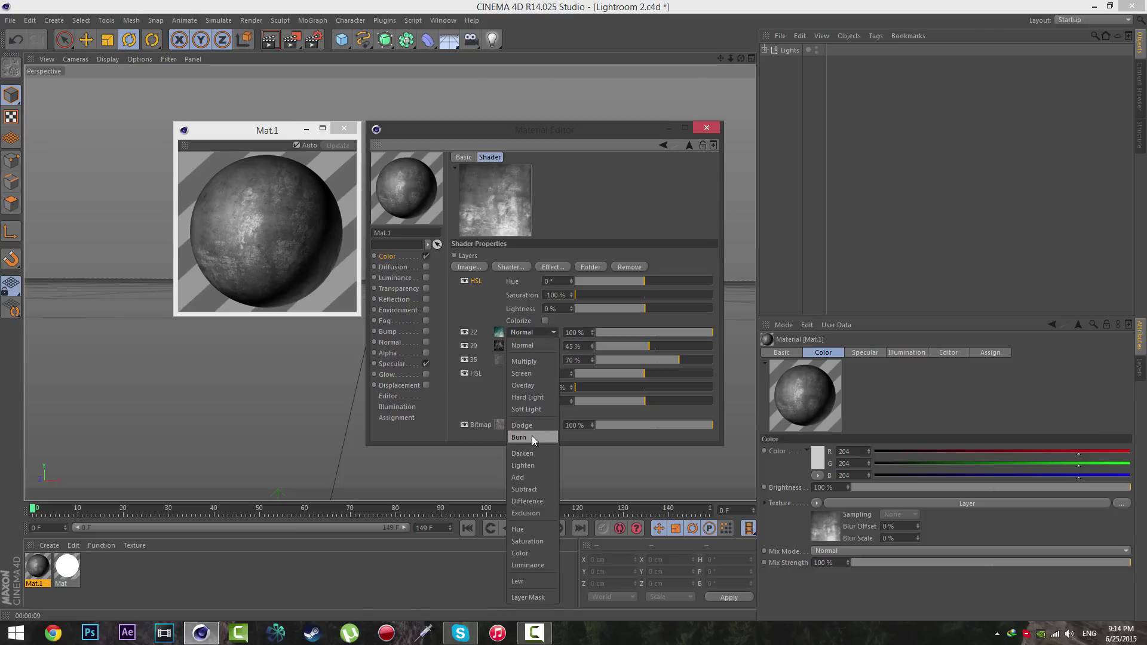
left_click(534, 385)
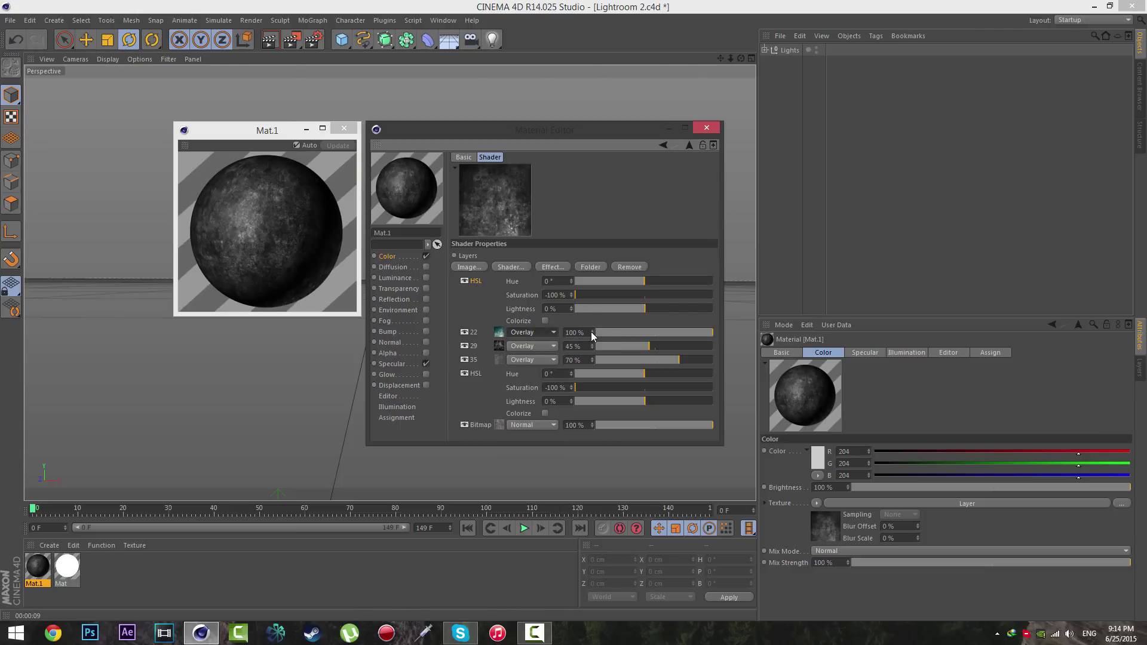
double_click(575, 332)
type("20")
key("Return")
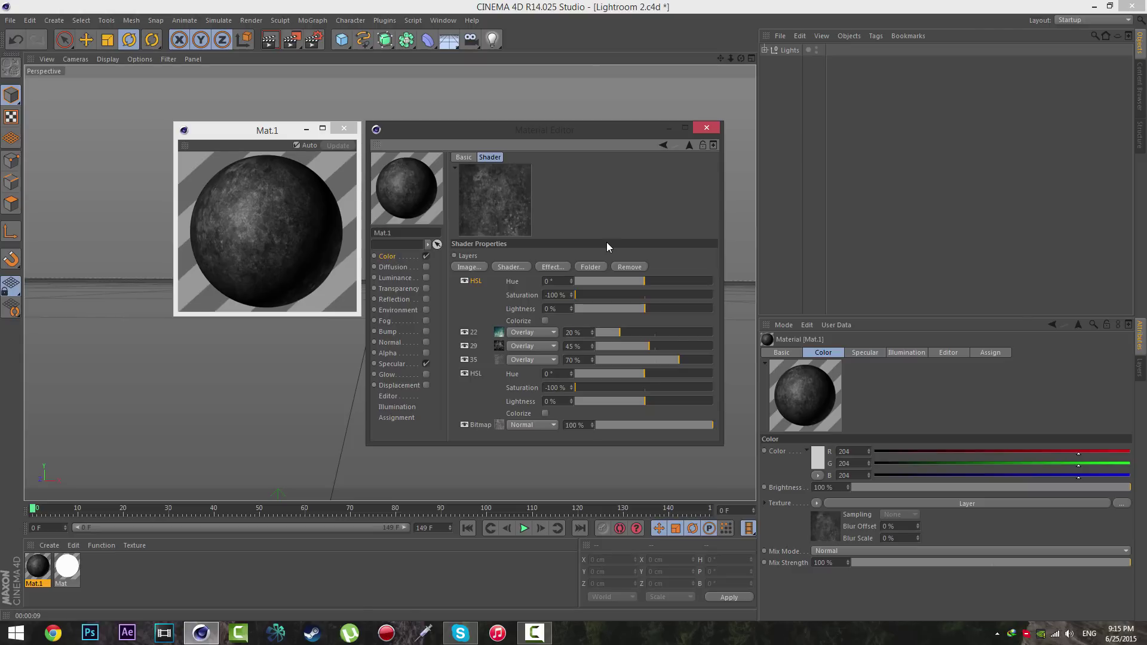
- Cancel the extra image load and enable Mat.1's Diffusion channel
left_click(469, 267)
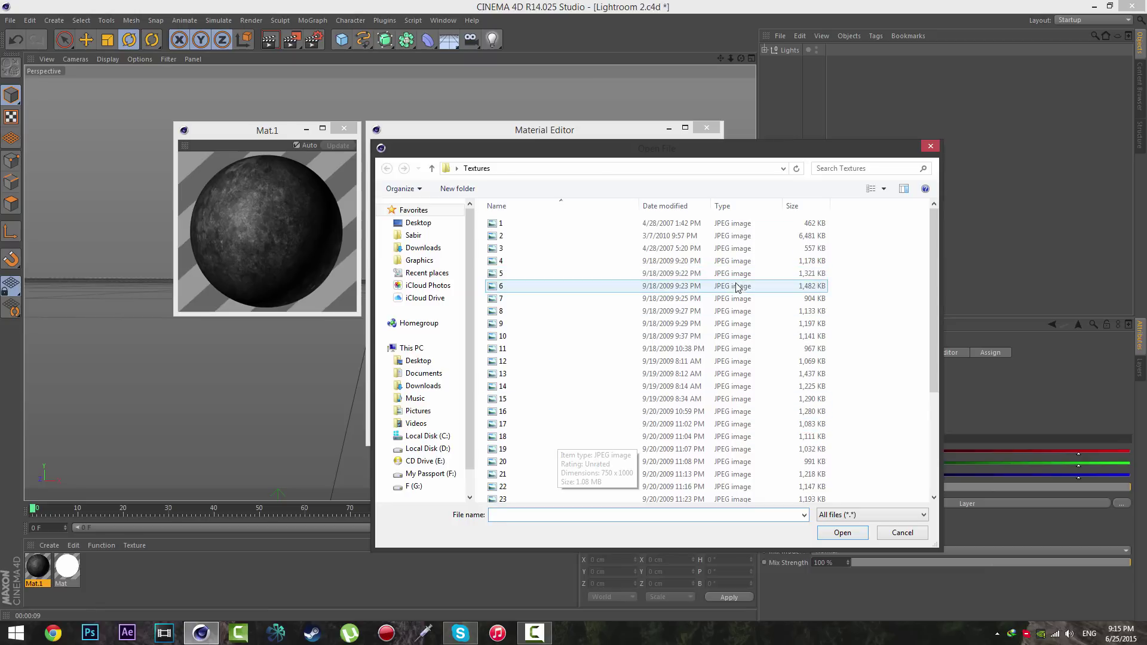
left_click(930, 145)
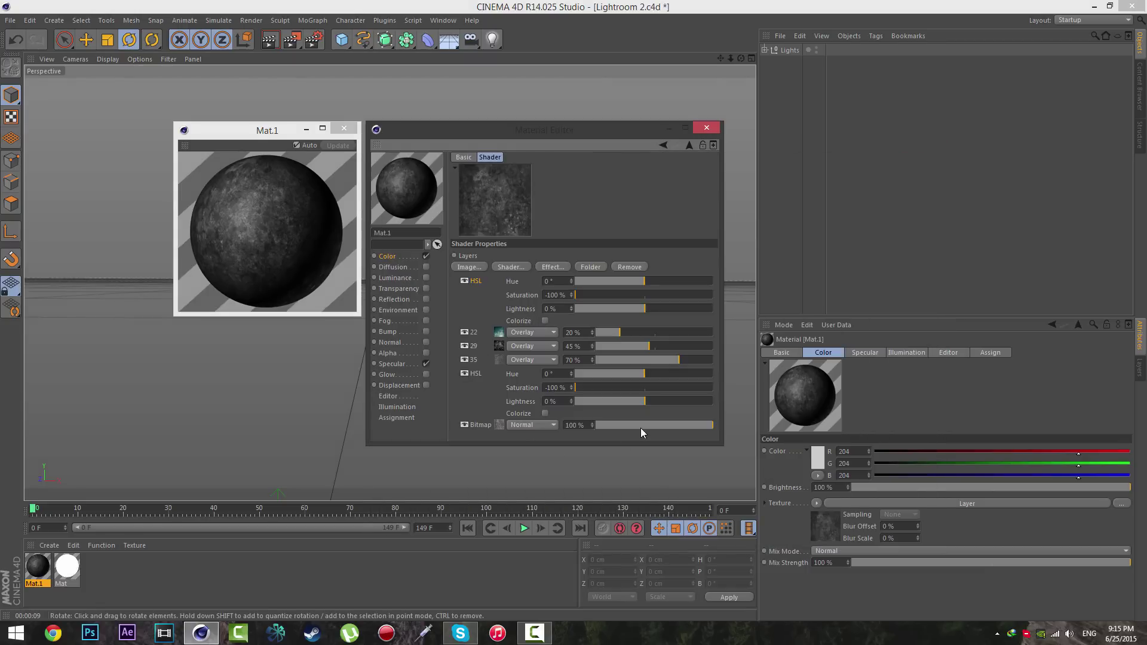
left_click(394, 268)
left_click(425, 267)
- Load 29.JPG from the Textures folder as the Diffusion texture, declining the project copy
left_click(520, 221)
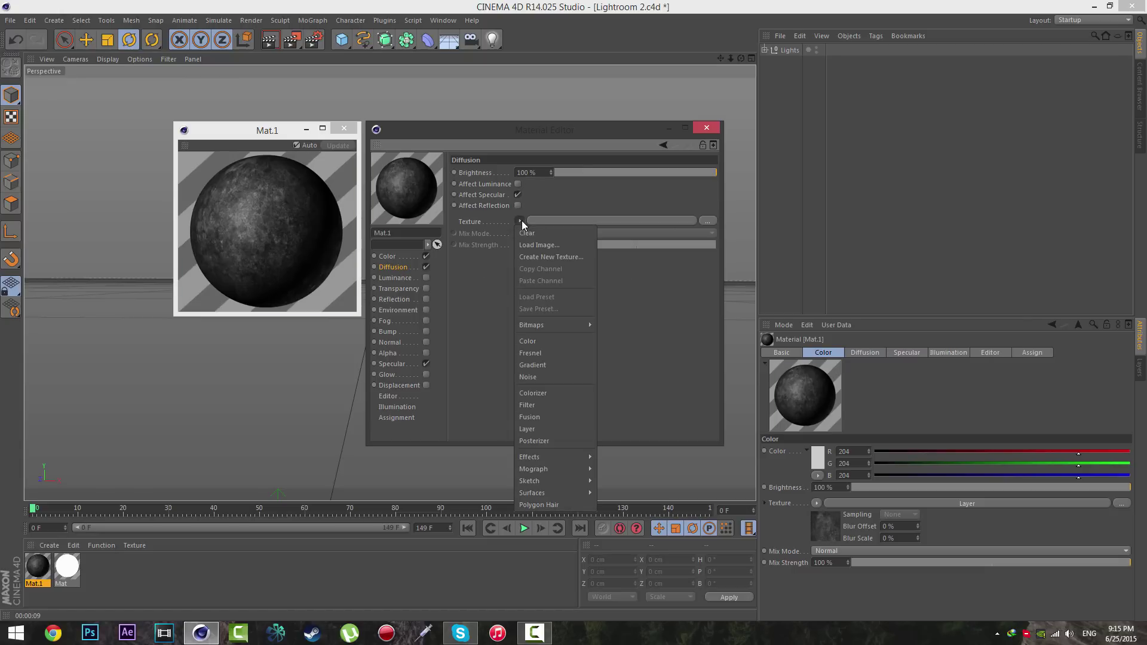
left_click(534, 244)
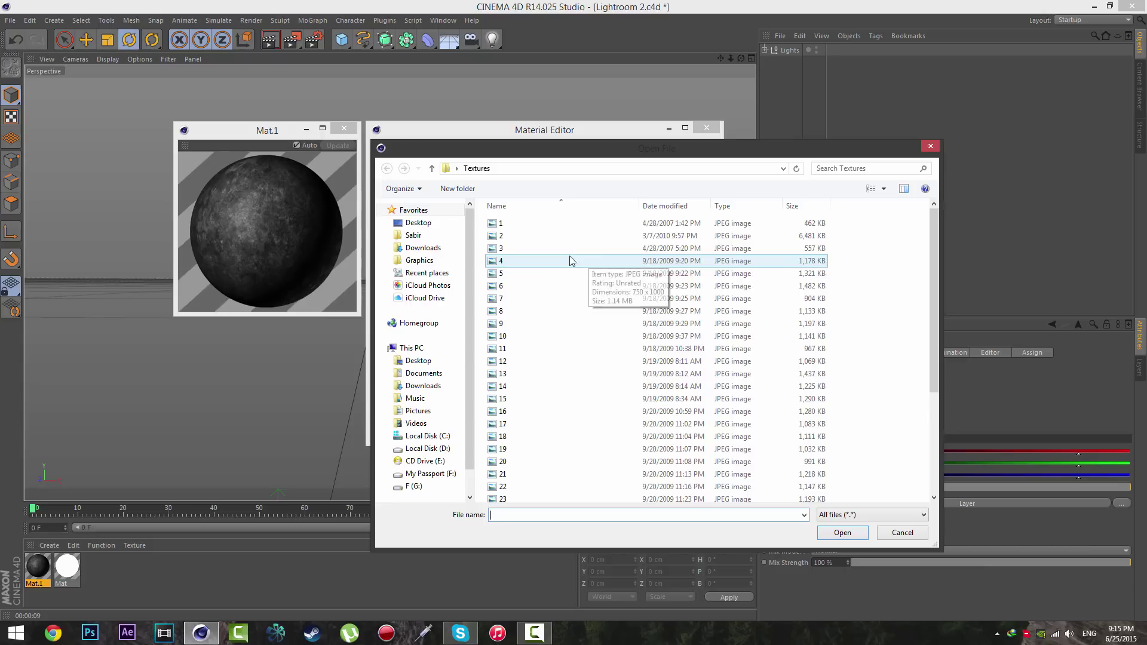
left_click(886, 190)
left_click(942, 91)
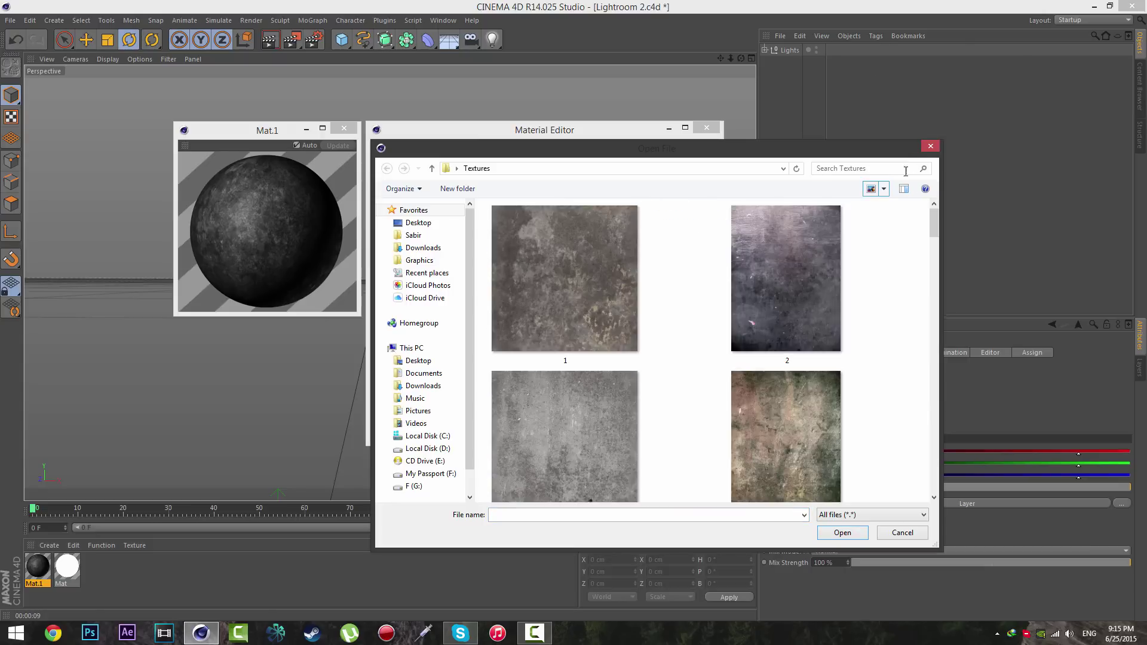
scroll(922, 418, "down", 10)
scroll(921, 418, "down", 2)
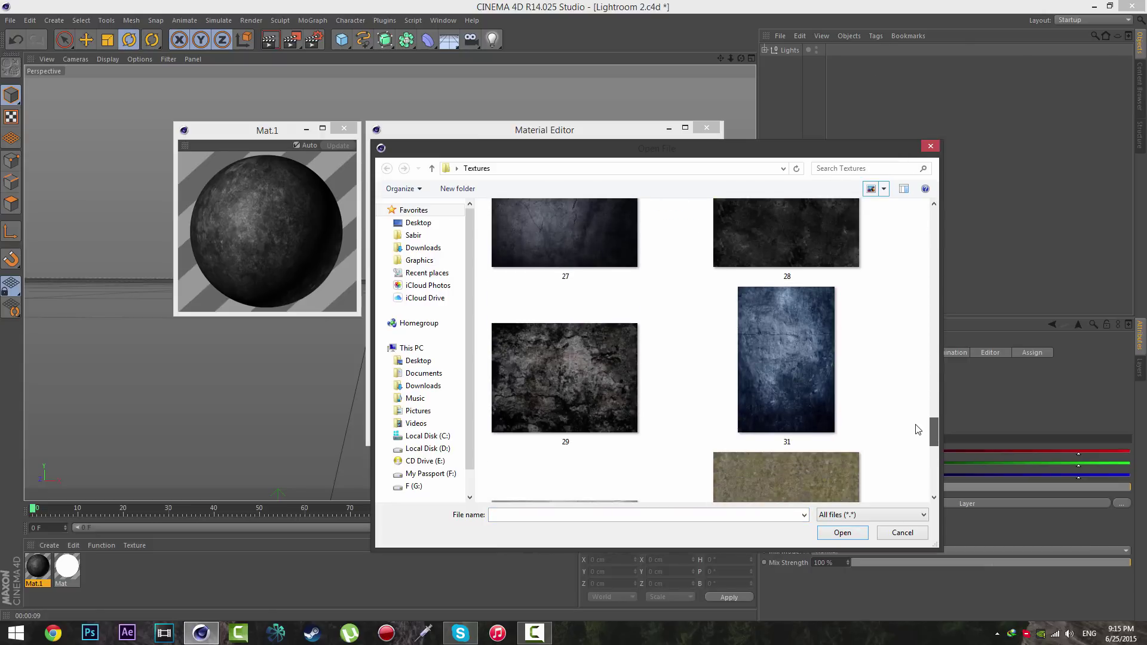
left_click(557, 374)
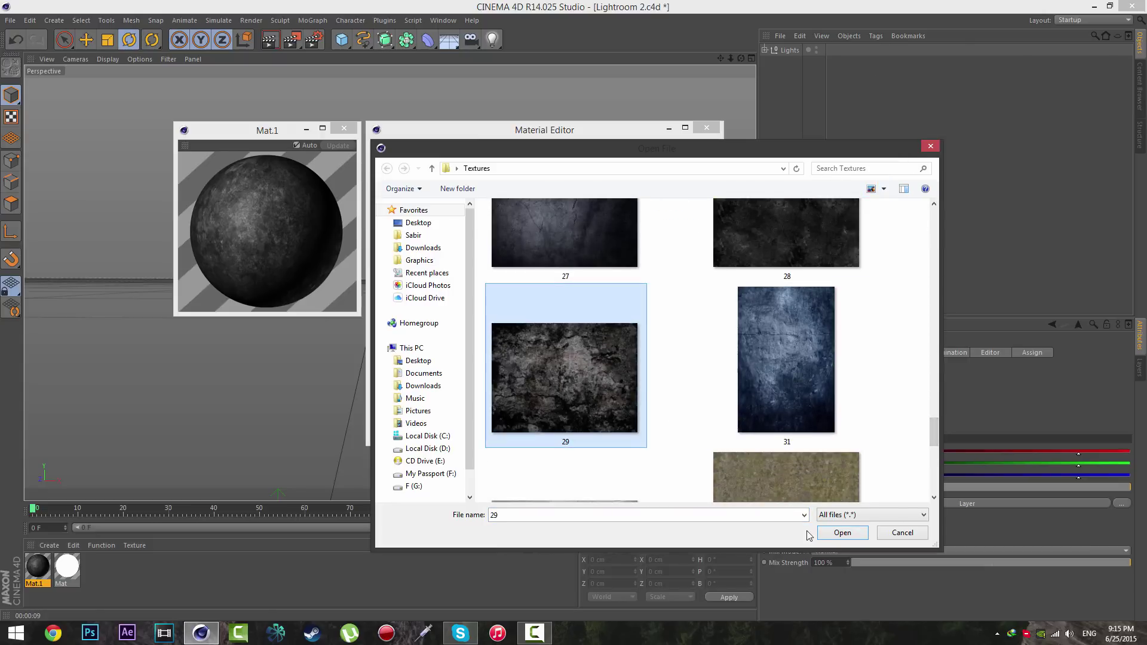
left_click(842, 532)
left_click(581, 356)
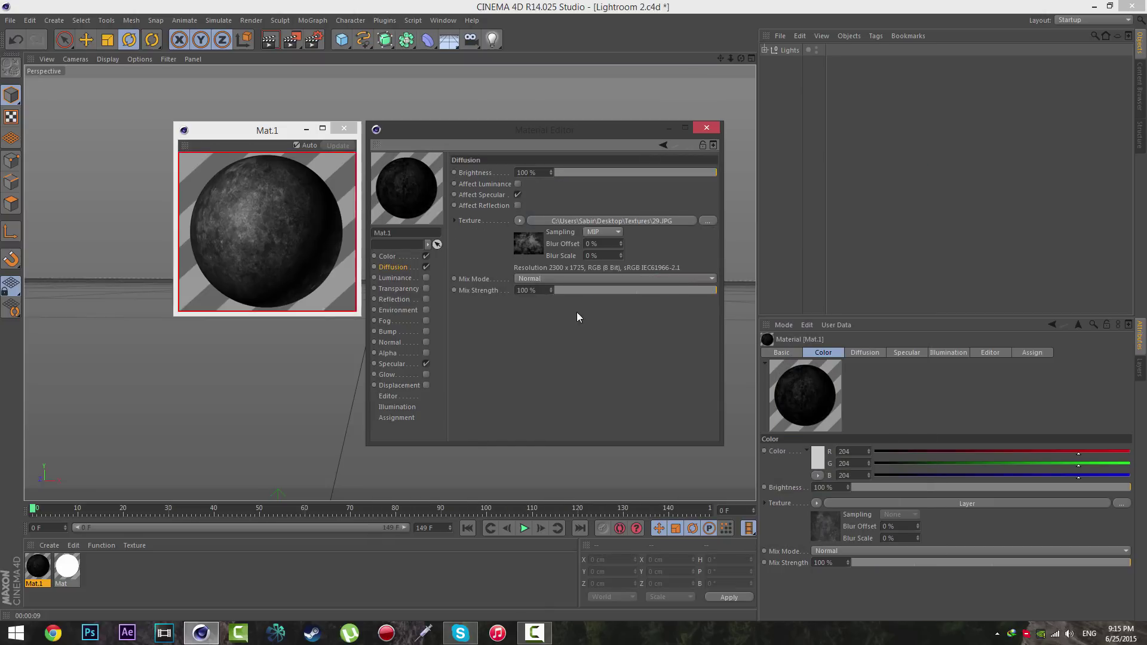
- Set the Diffusion Mix Strength to 25 %
left_click(523, 292)
type("20")
key("Return")
left_click(521, 292)
type("25")
key("Return")
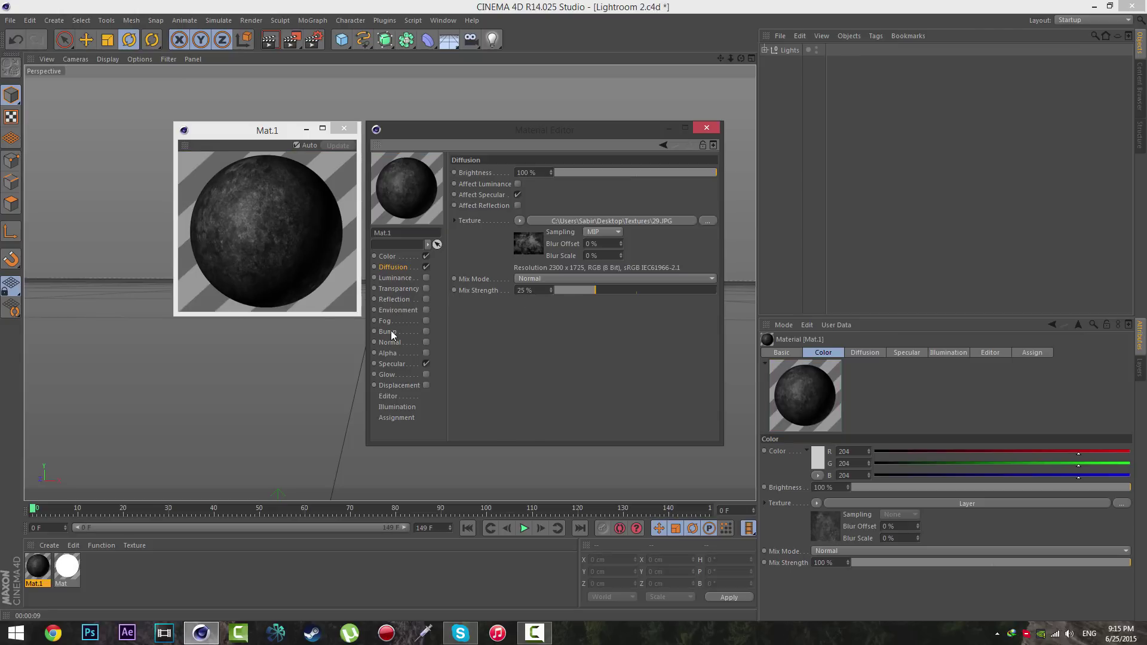
- Enable the Luminance channel with 1 % brightness
left_click(426, 277)
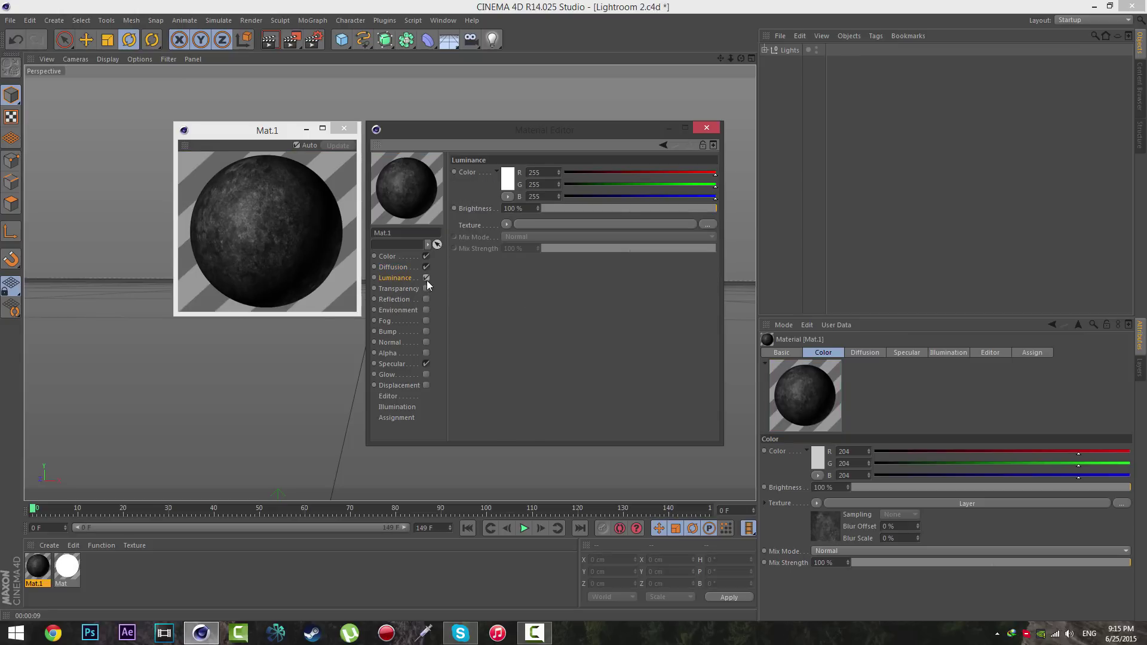
left_click(517, 208)
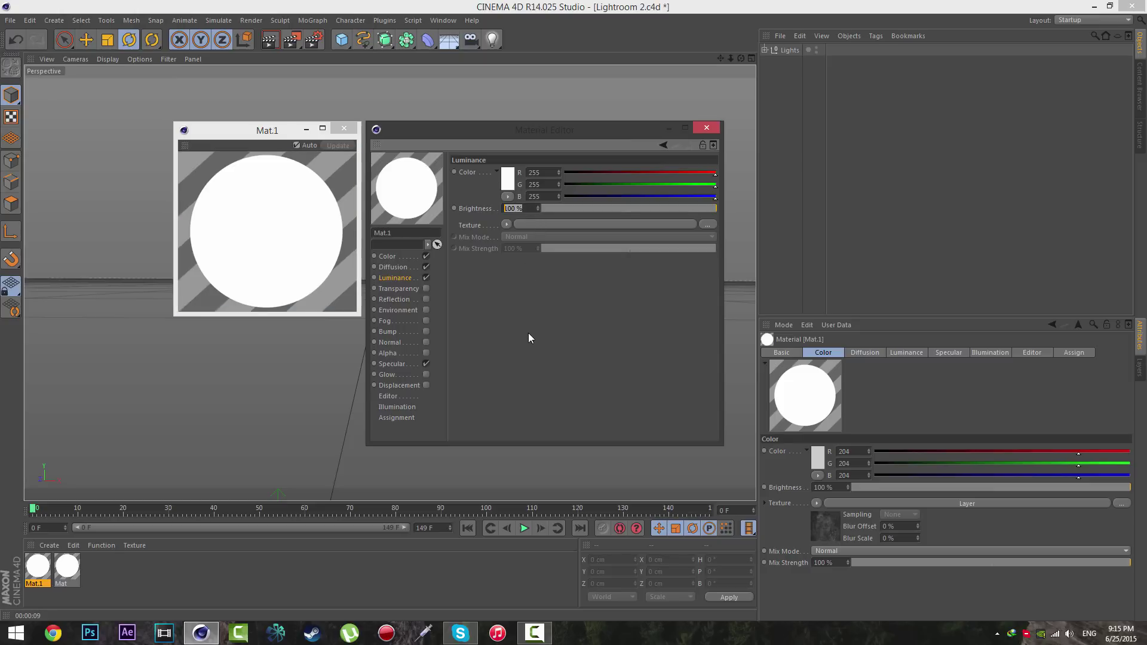
type("1")
key("Return")
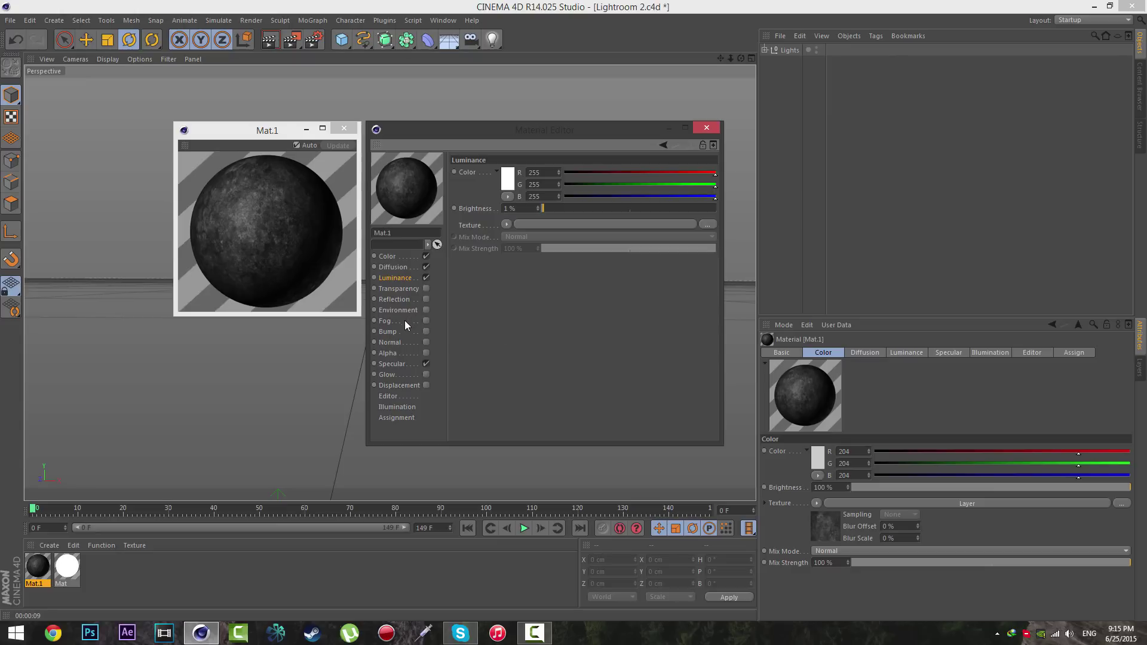
left_click(388, 332)
- Enable the Bump channel and load 29.JPG from Textures as its texture
left_click(426, 332)
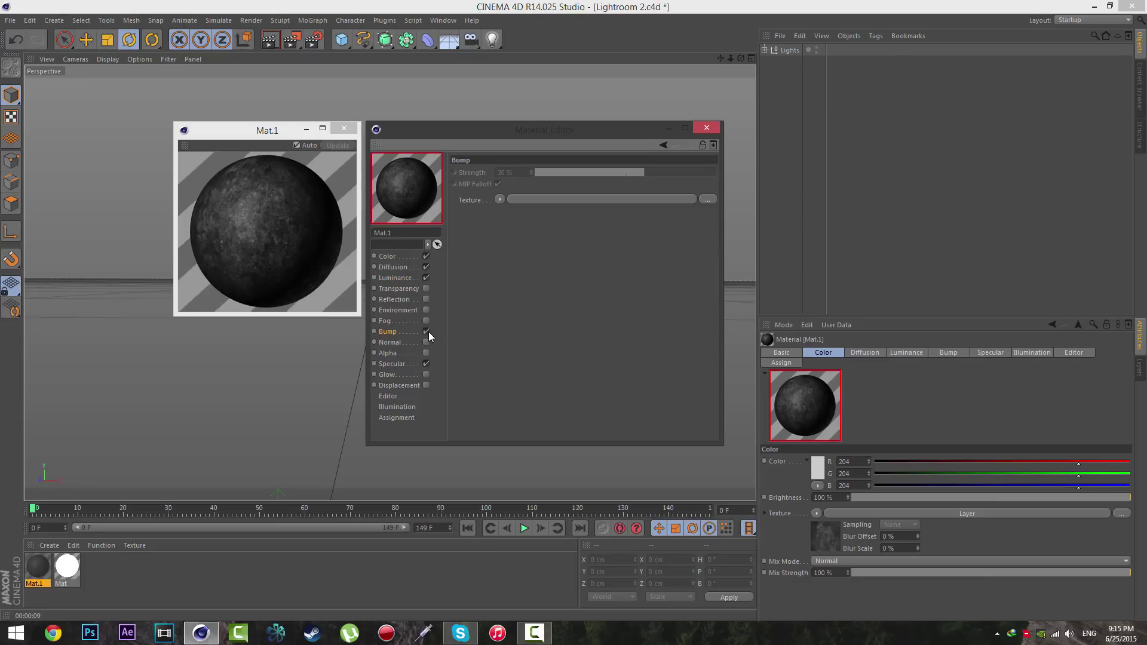
left_click(501, 200)
left_click(507, 220)
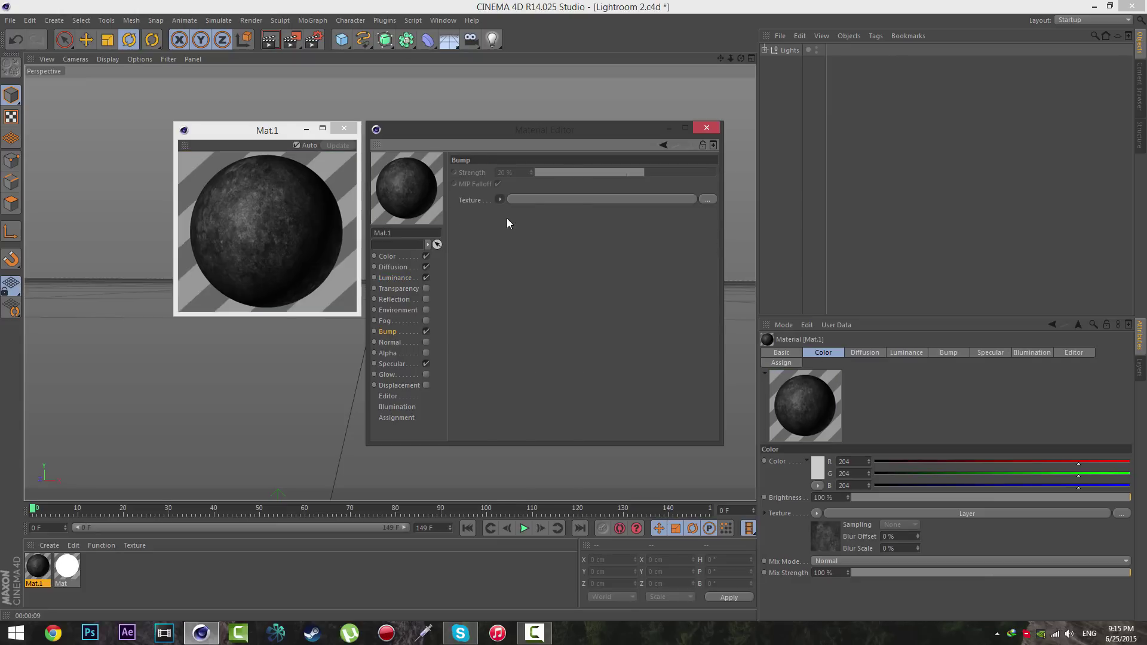
left_click(888, 190)
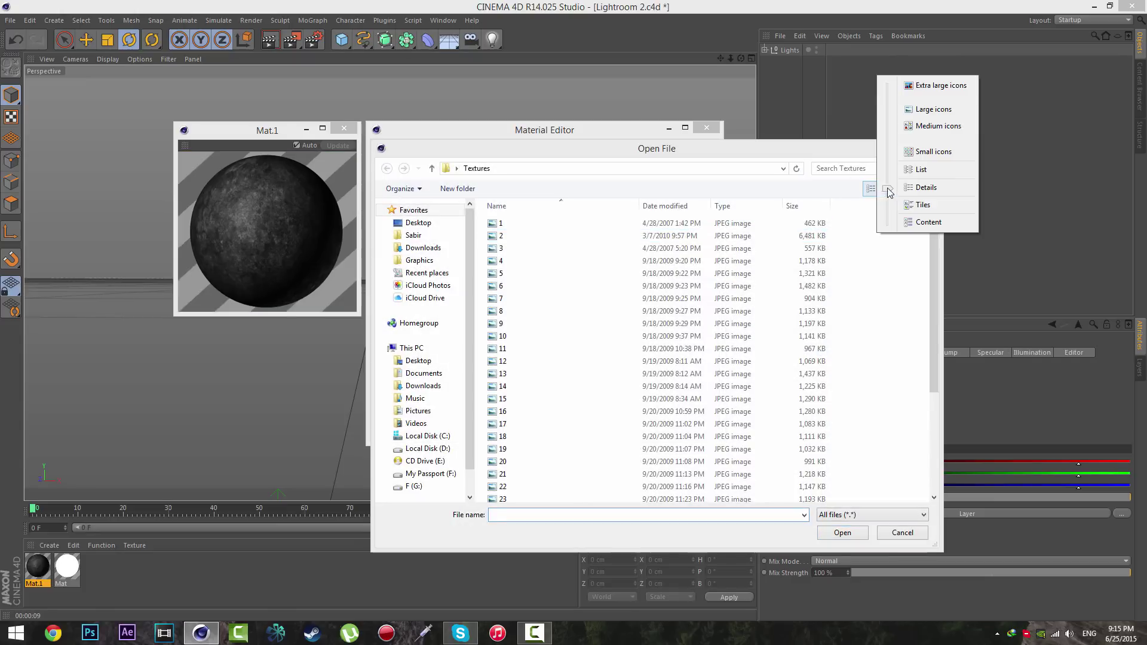
left_click(940, 85)
left_click(786, 257)
scroll(917, 370, "down", 10)
scroll(918, 370, "down", 5)
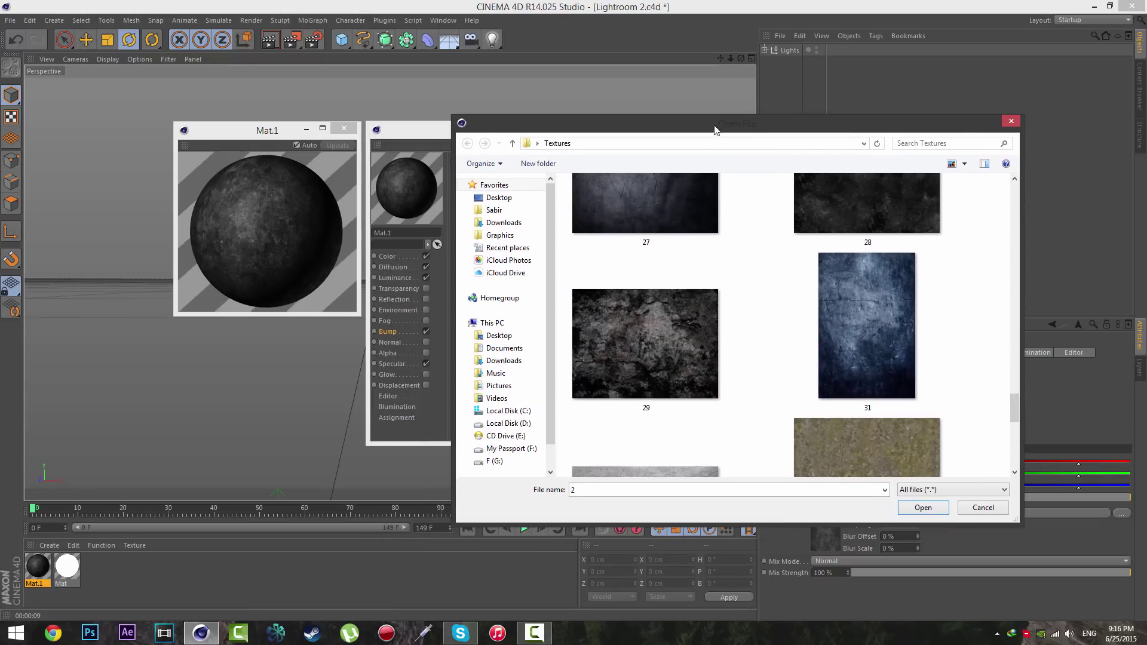
left_click_drag(634, 151, 715, 126)
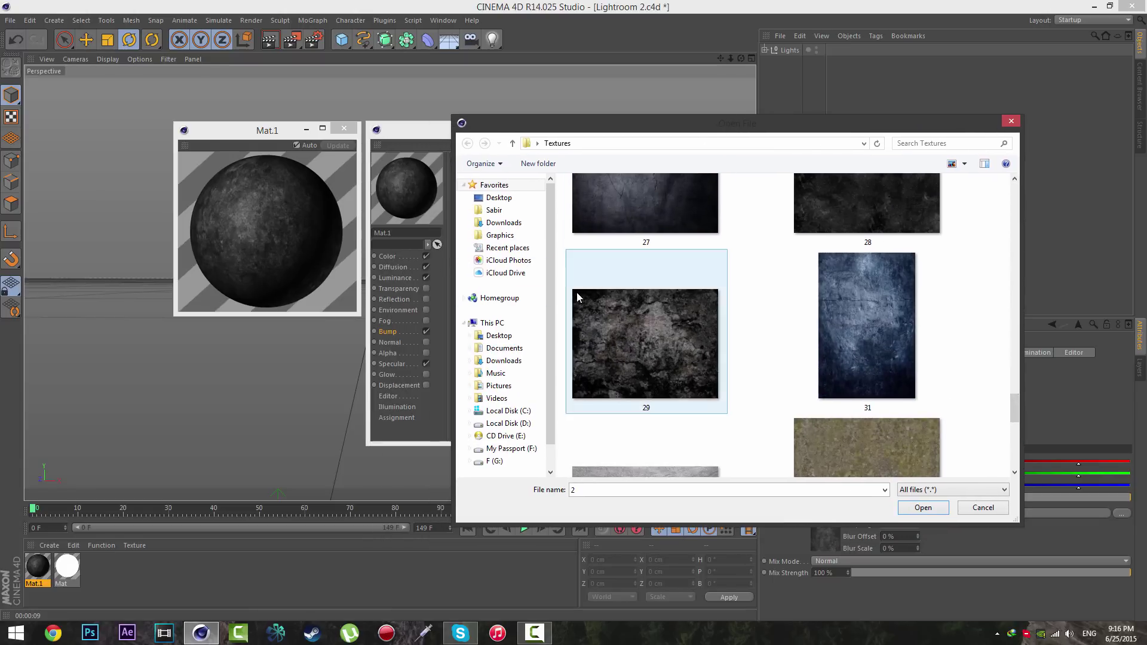
left_click(651, 364)
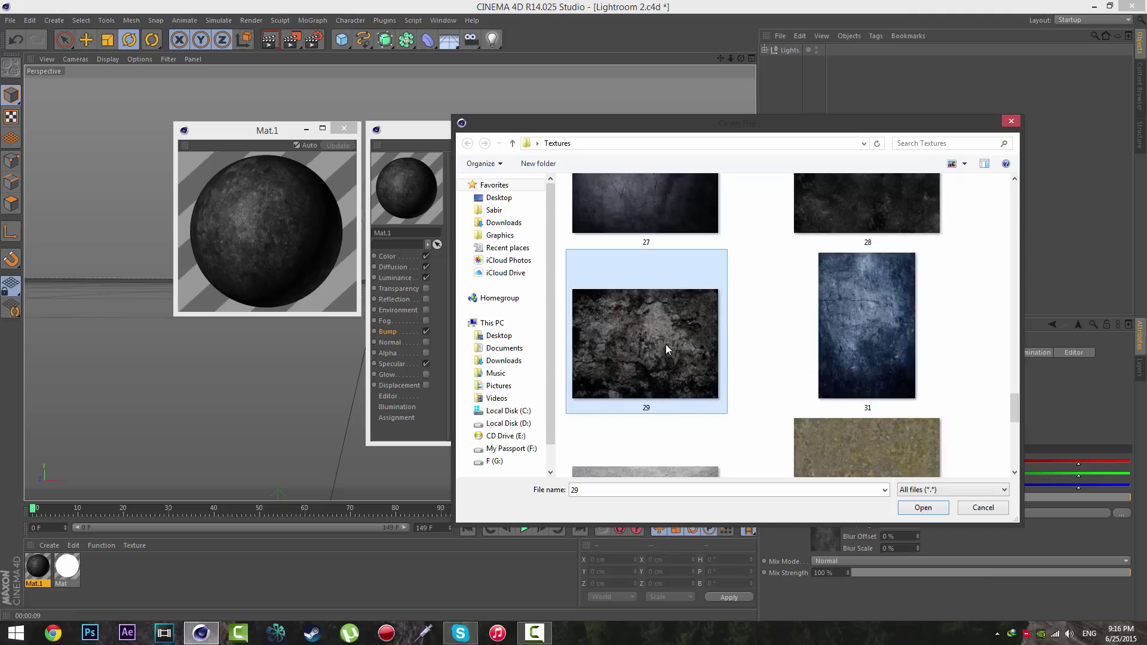
left_click(940, 512)
left_click(621, 359)
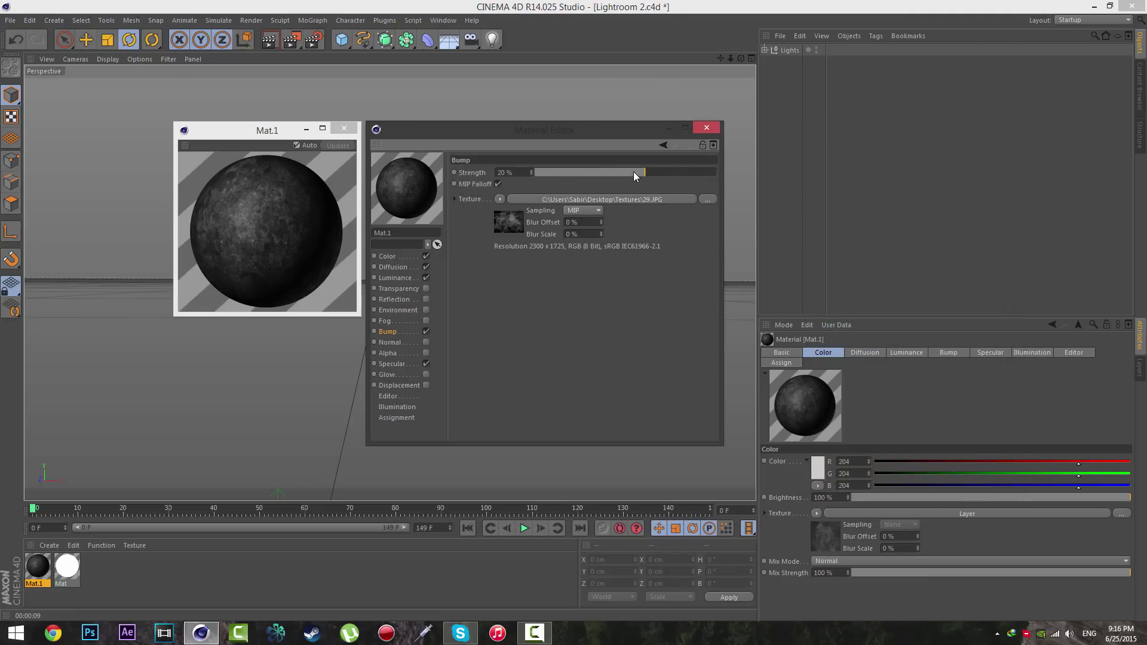
- Set the Bump Strength to 50 %
mouse_move(689, 174)
left_mouse_down()
mouse_move(677, 173)
mouse_move(718, 166)
mouse_move(552, 173)
left_mouse_up()
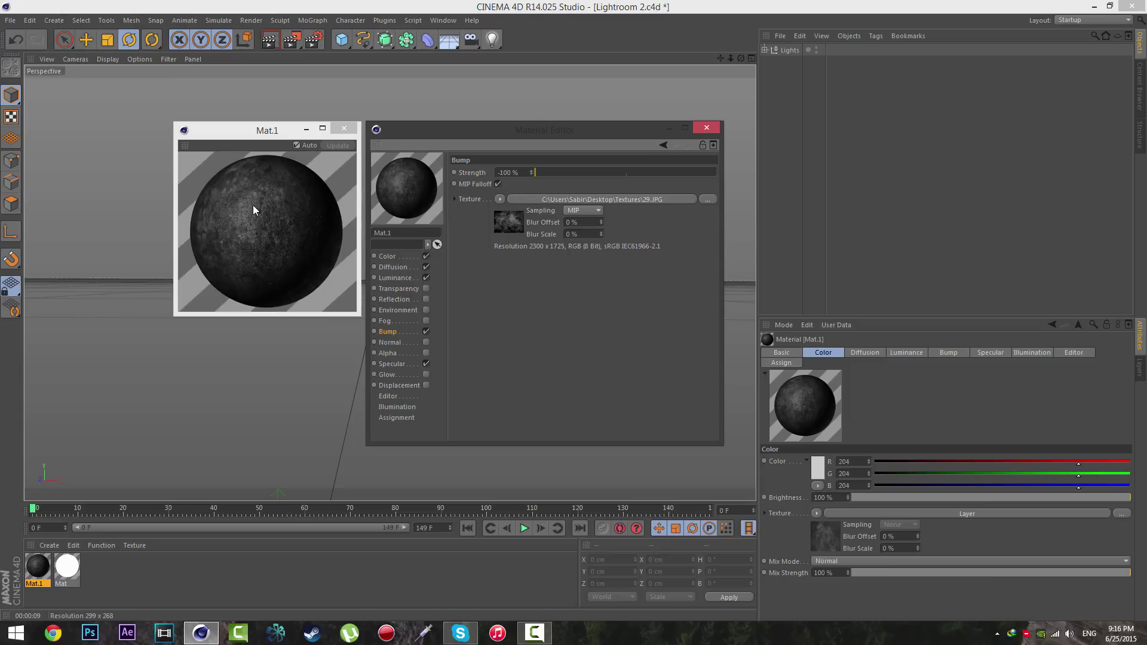
left_click(674, 173)
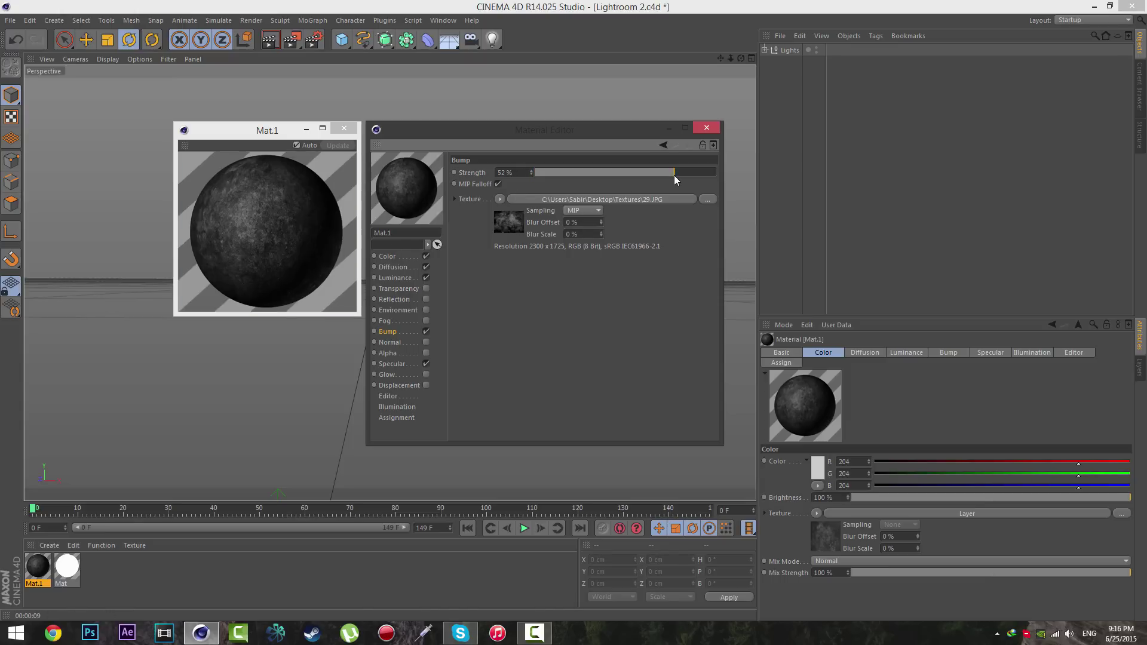
left_click_drag(685, 170, 693, 170)
left_click(515, 172)
key("Return")
- Enable the Displacement channel and load 29.JPG as its texture, copying it into the project
left_click(400, 385)
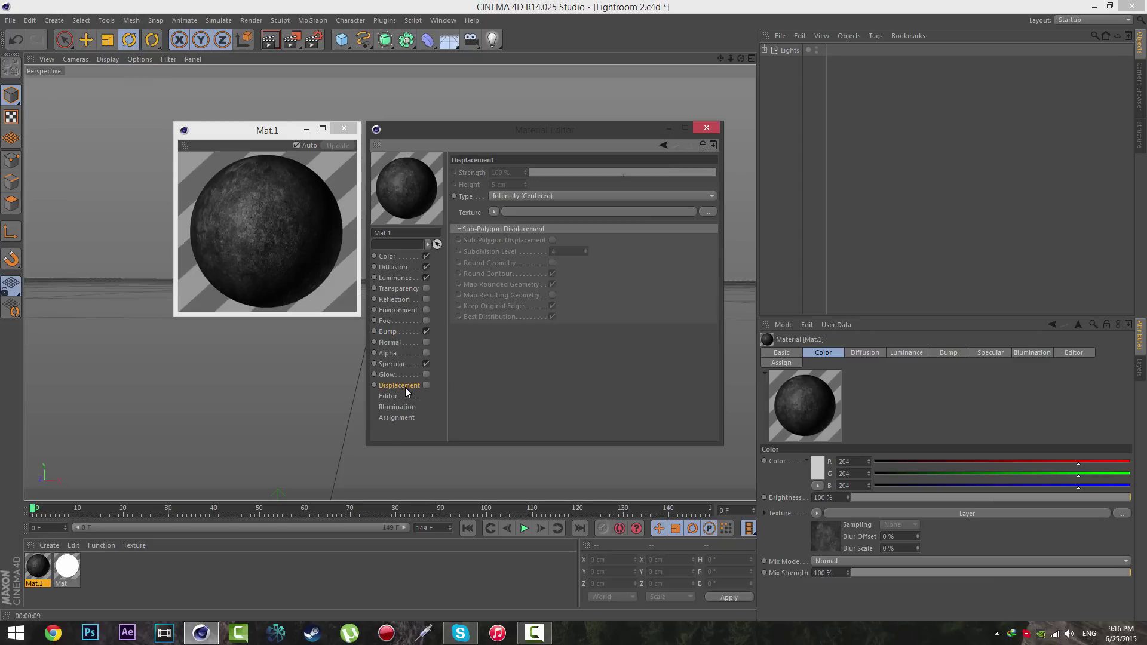
left_click(426, 385)
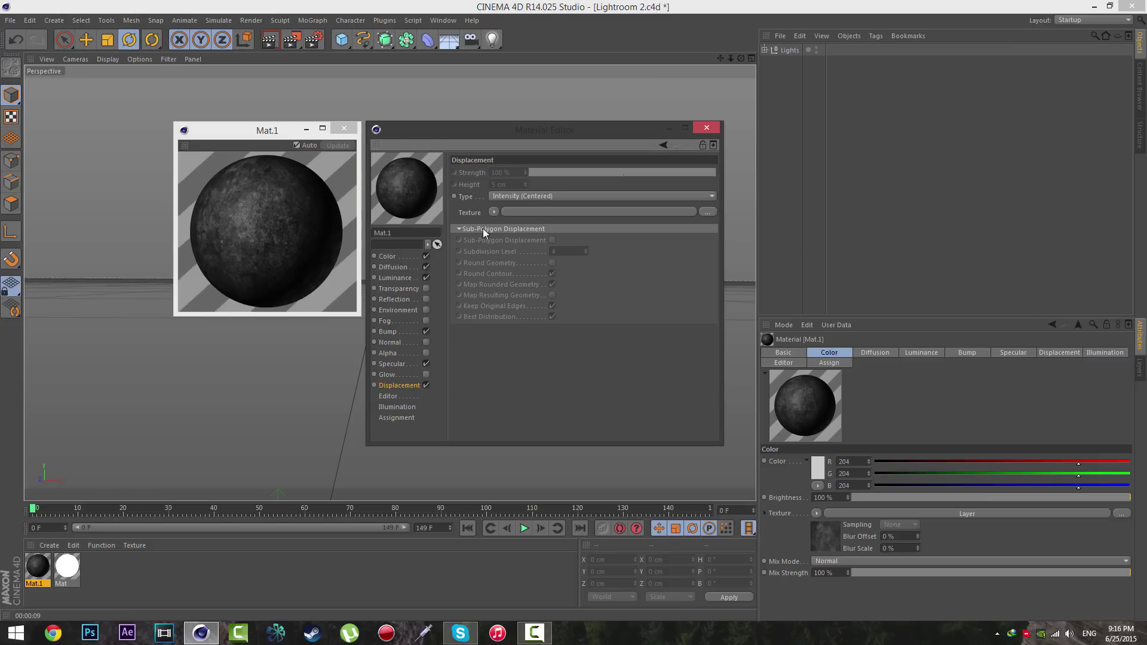
left_click(495, 213)
left_click(509, 234)
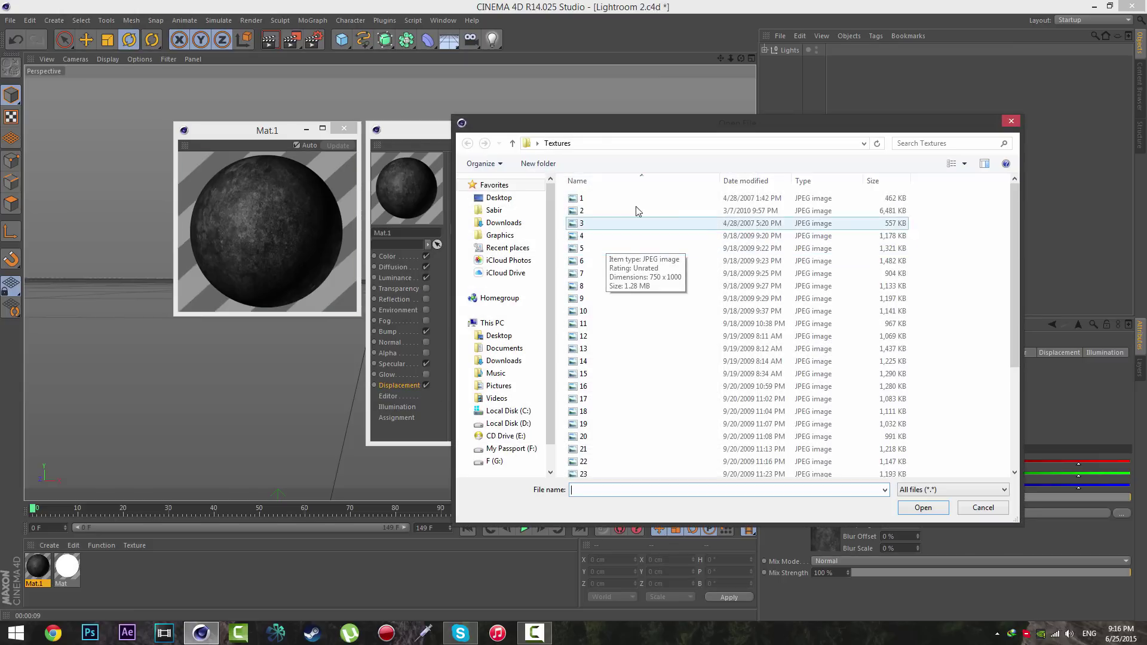
left_click(964, 163)
left_click(997, 65)
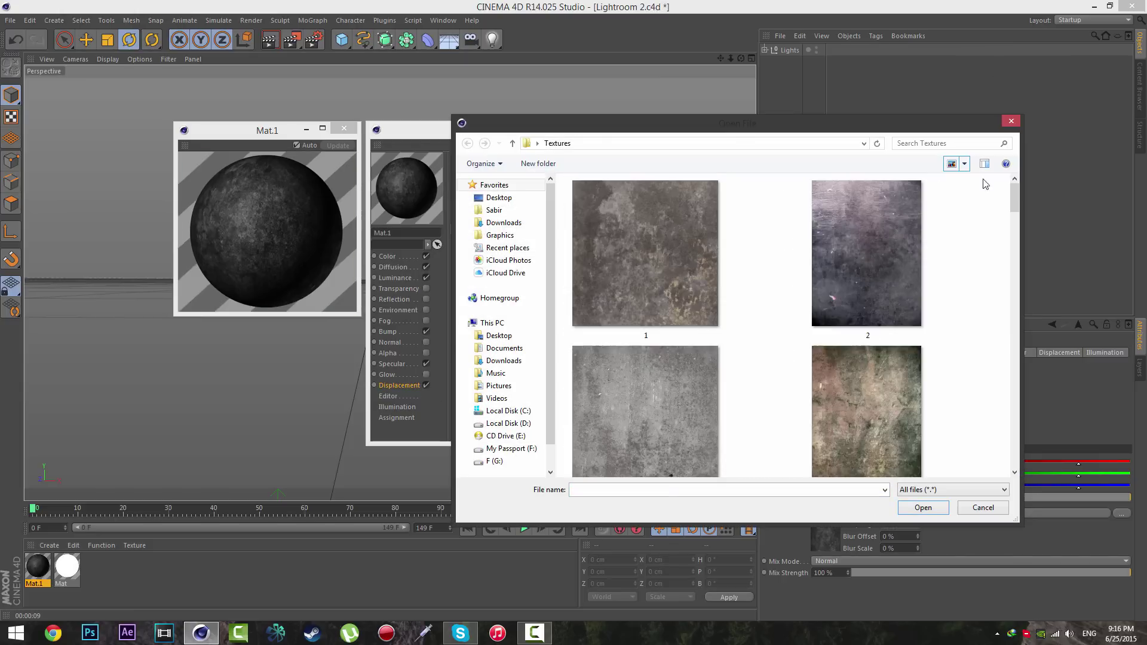
scroll(1014, 227, "down", 10)
left_click(664, 277)
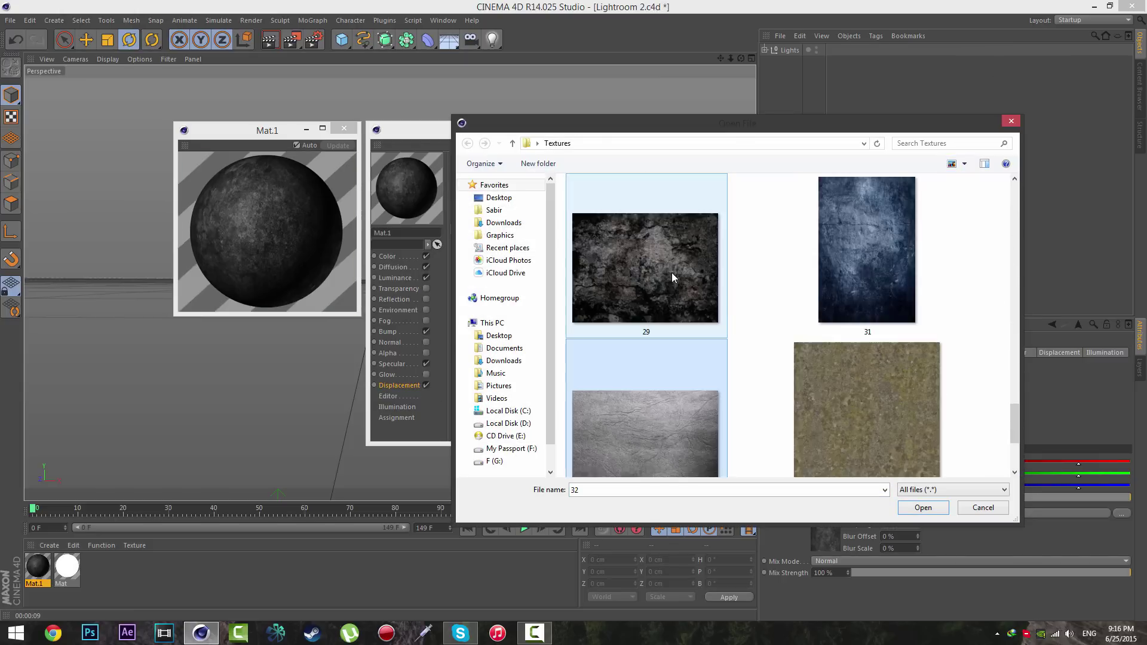
double_click(670, 285)
left_click(586, 357)
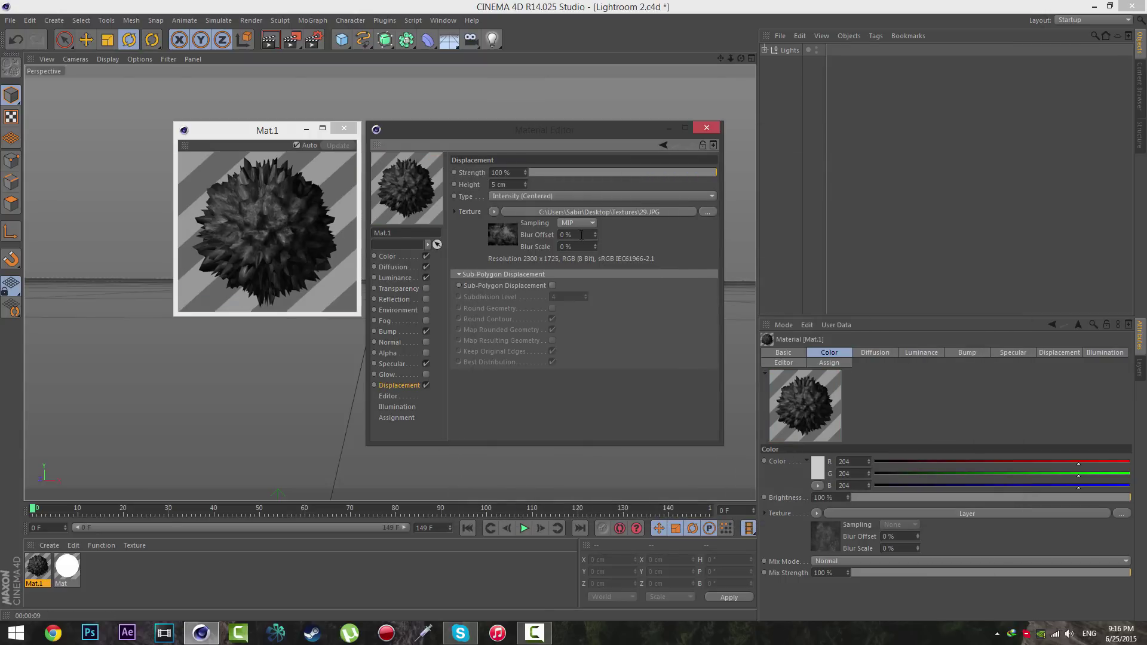
- Set the Displacement Strength to 20 %
double_click(496, 173)
type("20")
key("Return")
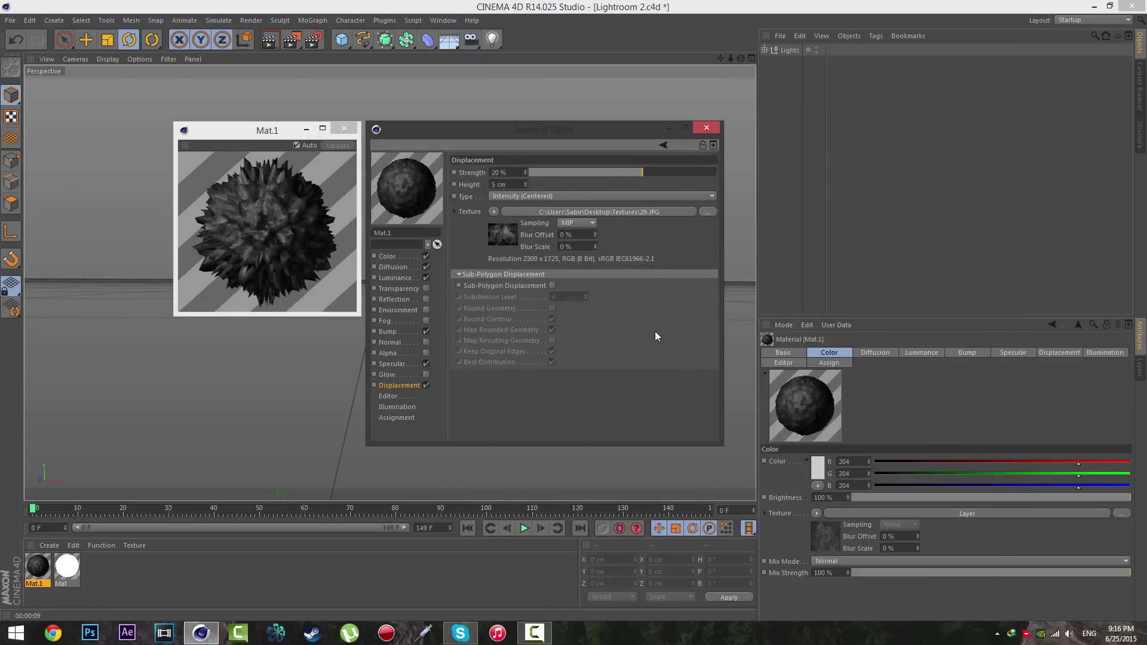
left_click(493, 211)
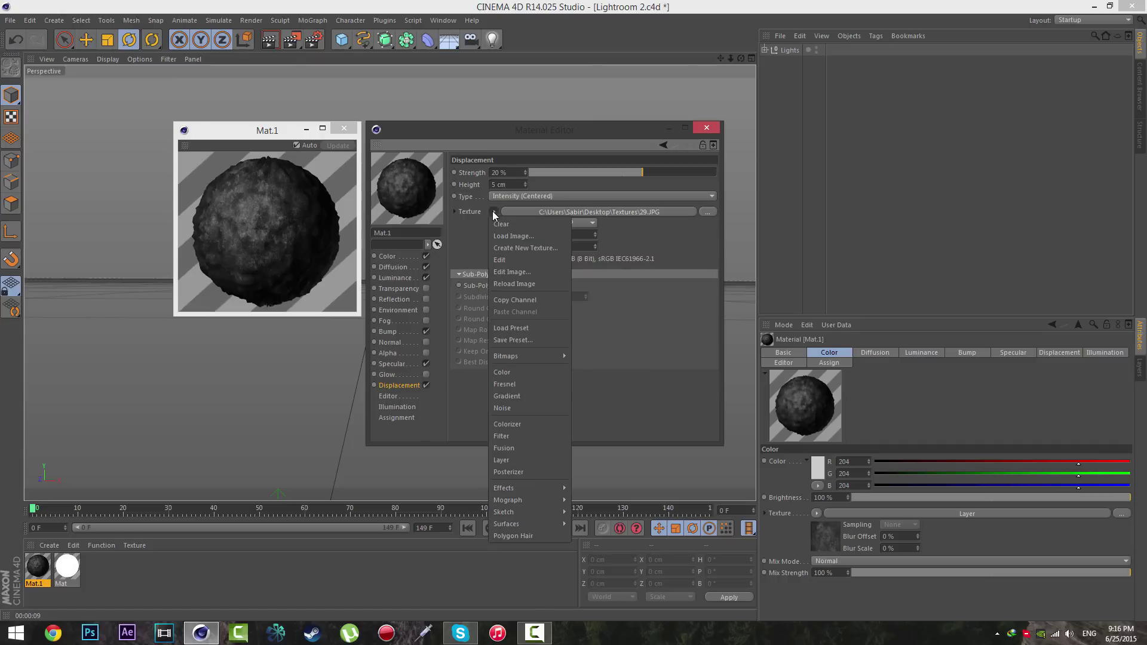
- Replace the displacement image with a Turbulence Noise shader at 200 % Global Scale
left_click(518, 406)
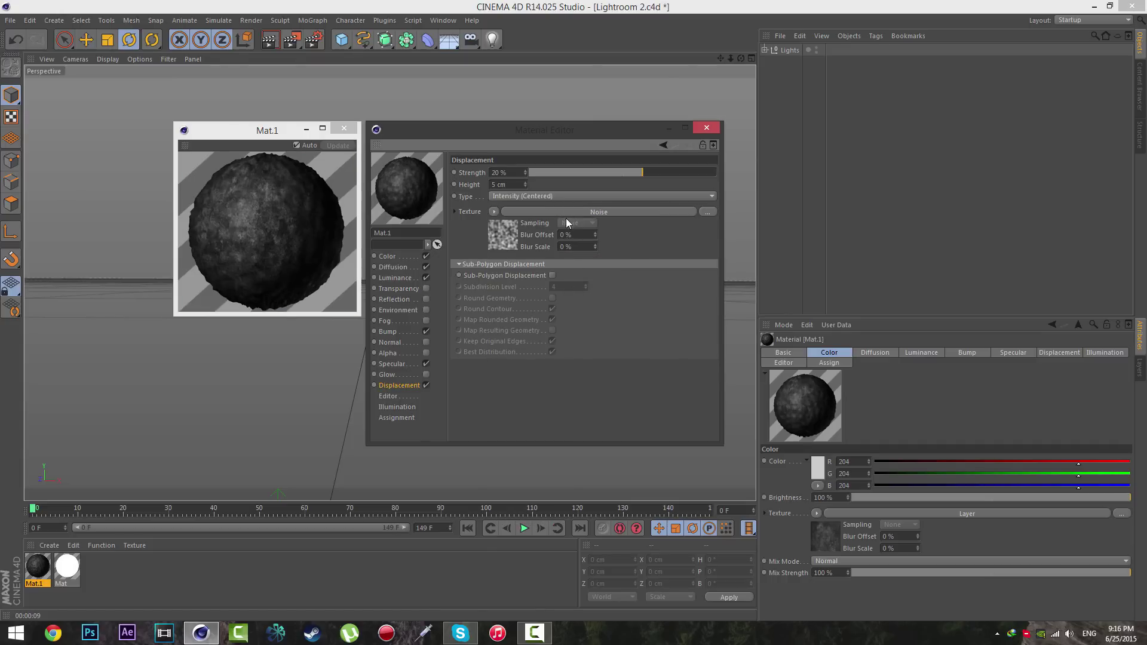
left_click(633, 211)
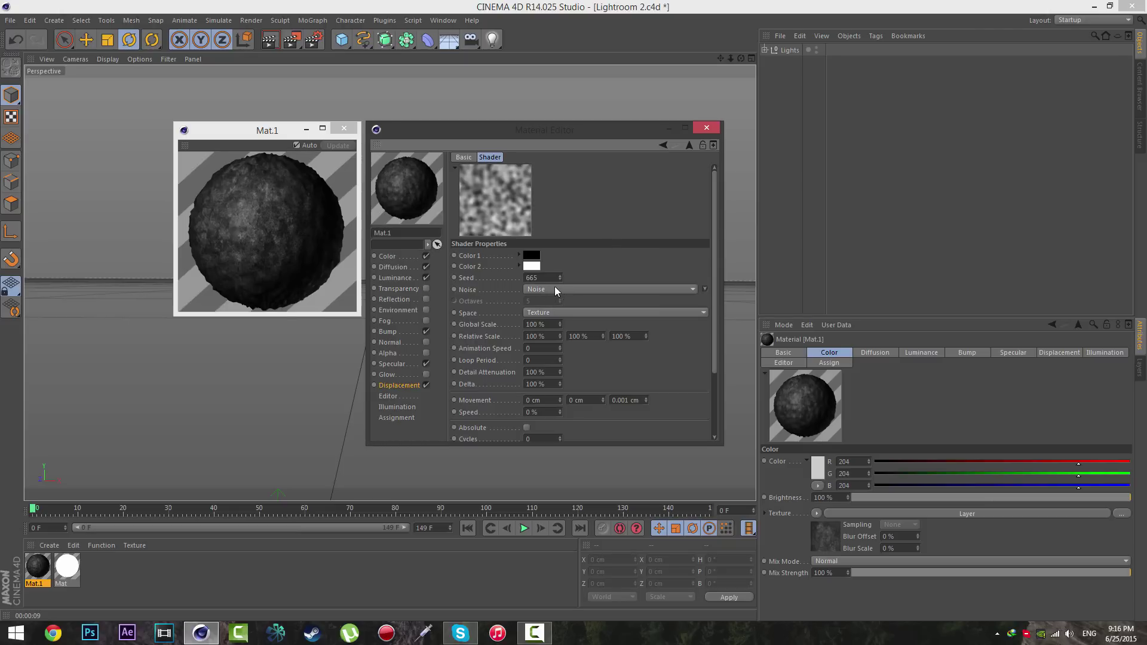
left_click(539, 290)
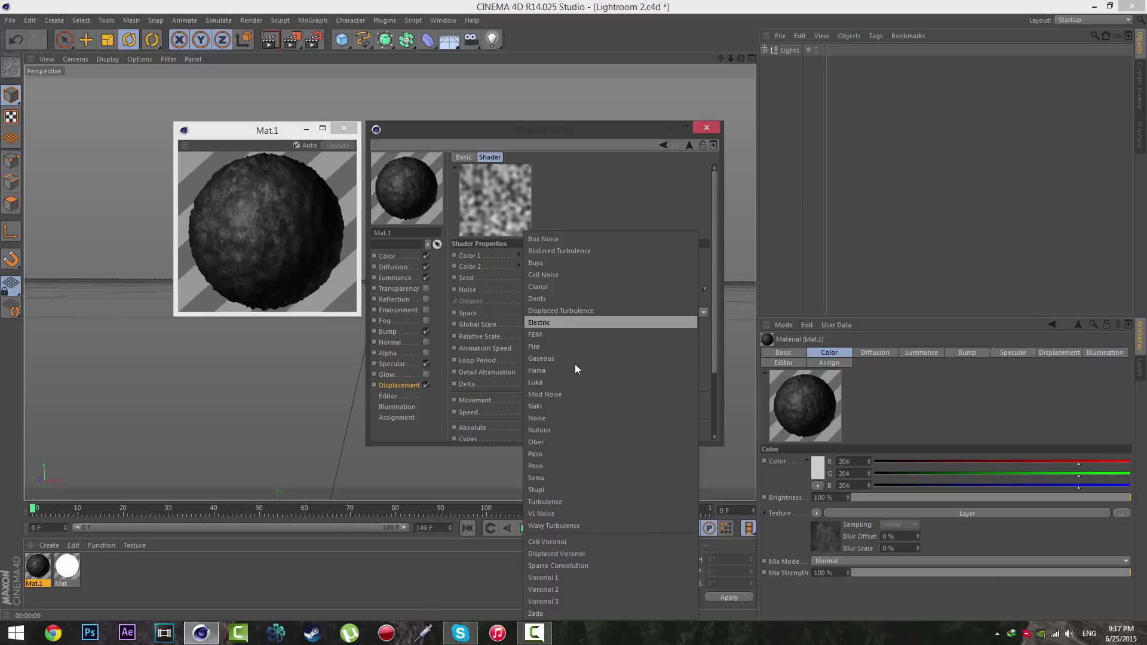
left_click(565, 503)
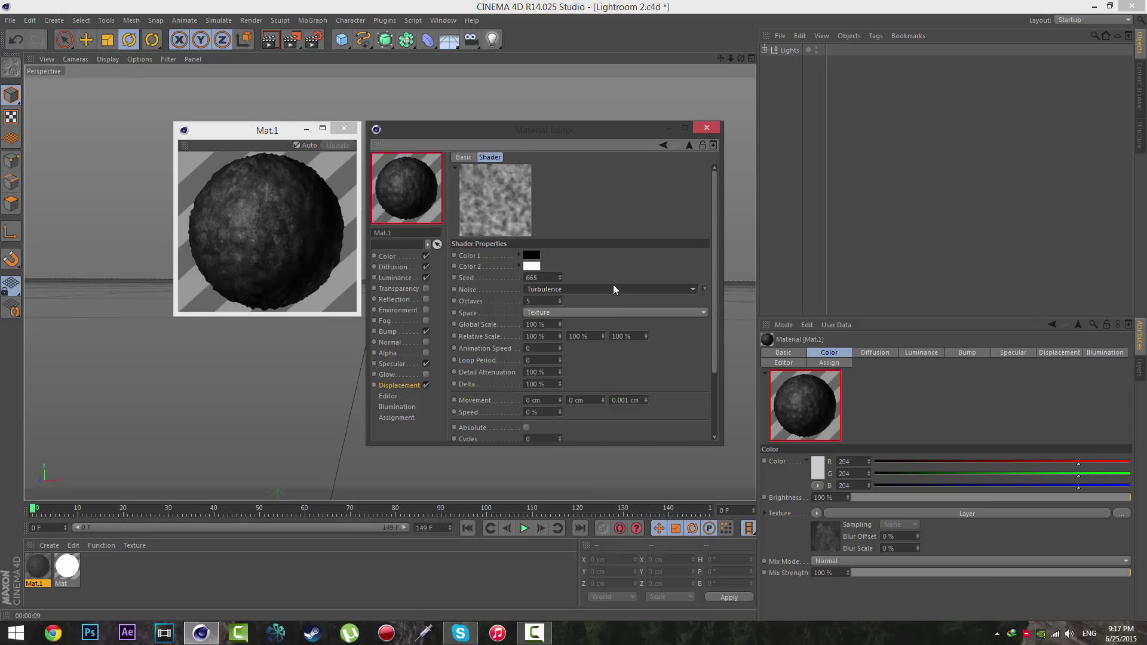
left_click(545, 324)
type("200")
key("Return")
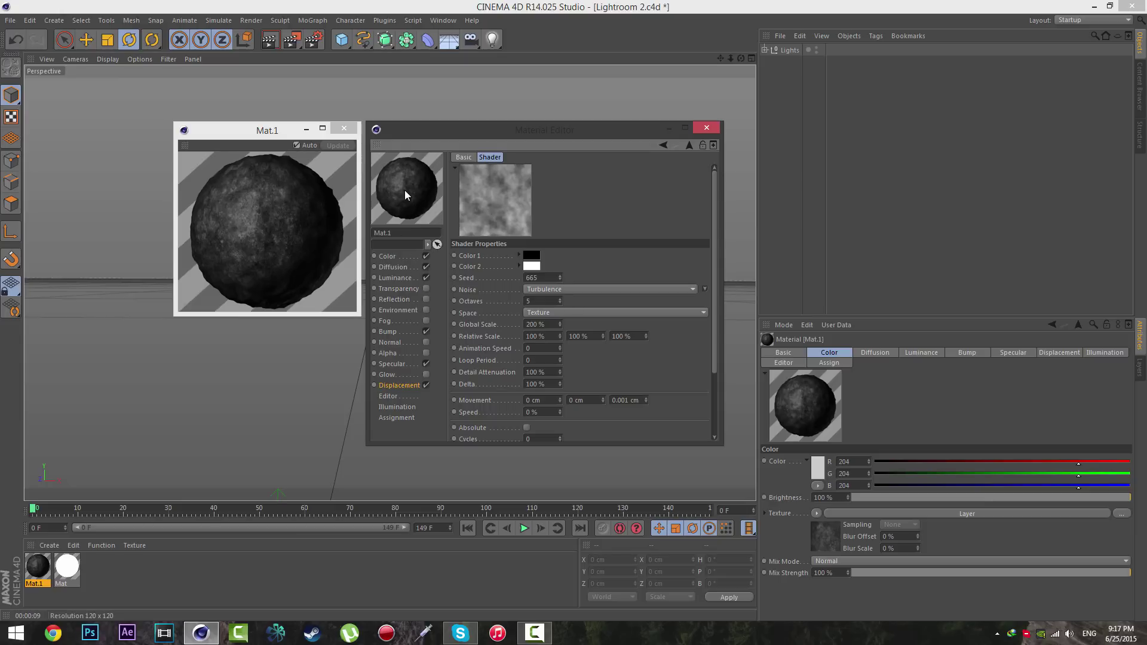
left_click(401, 387)
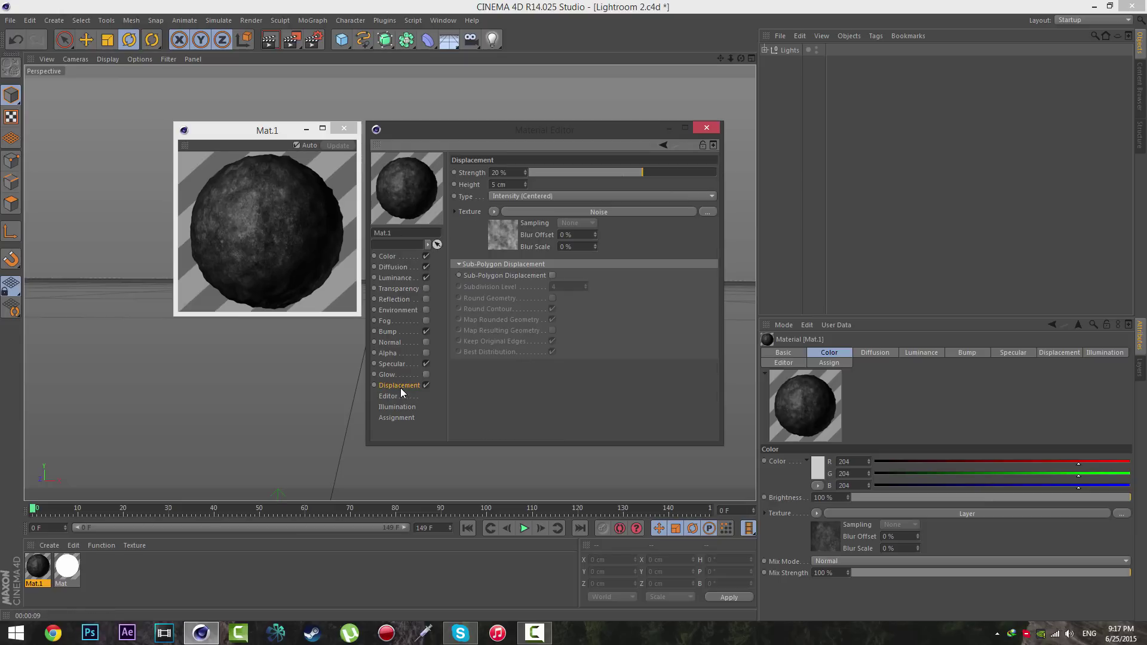
- Raise the Displacement Strength to 25 %
left_click(514, 172)
type("25")
key("Return")
- Preview Mat.1 on the Object (GI) shape, spin it to inspect, then close the Material Editor
left_click(346, 129)
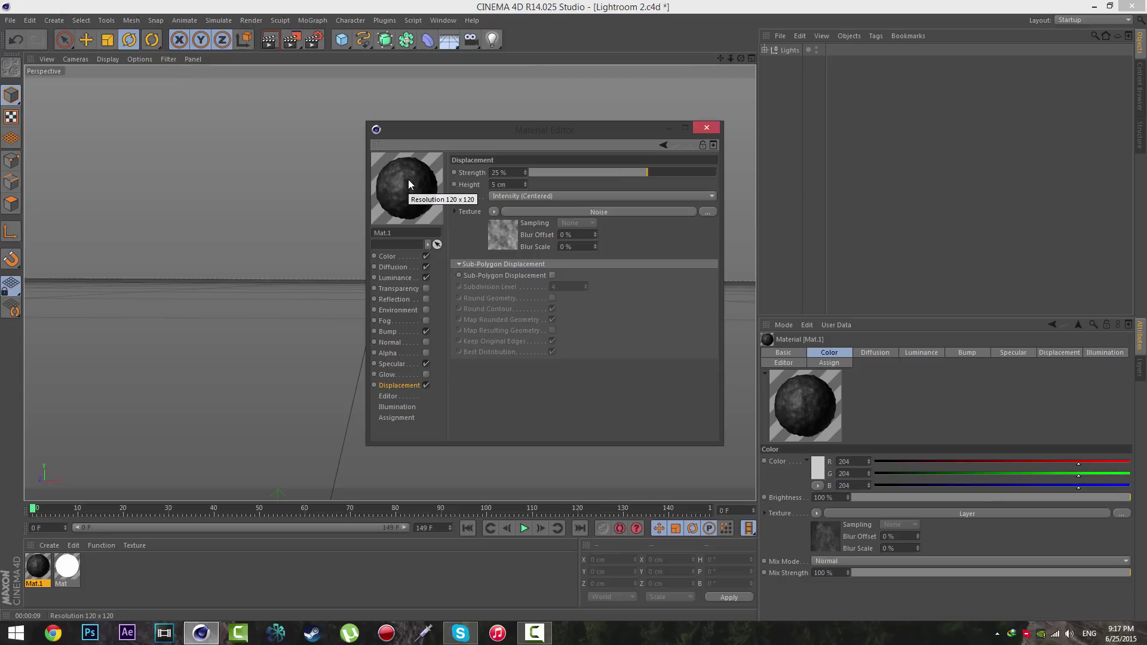
right_click(411, 183)
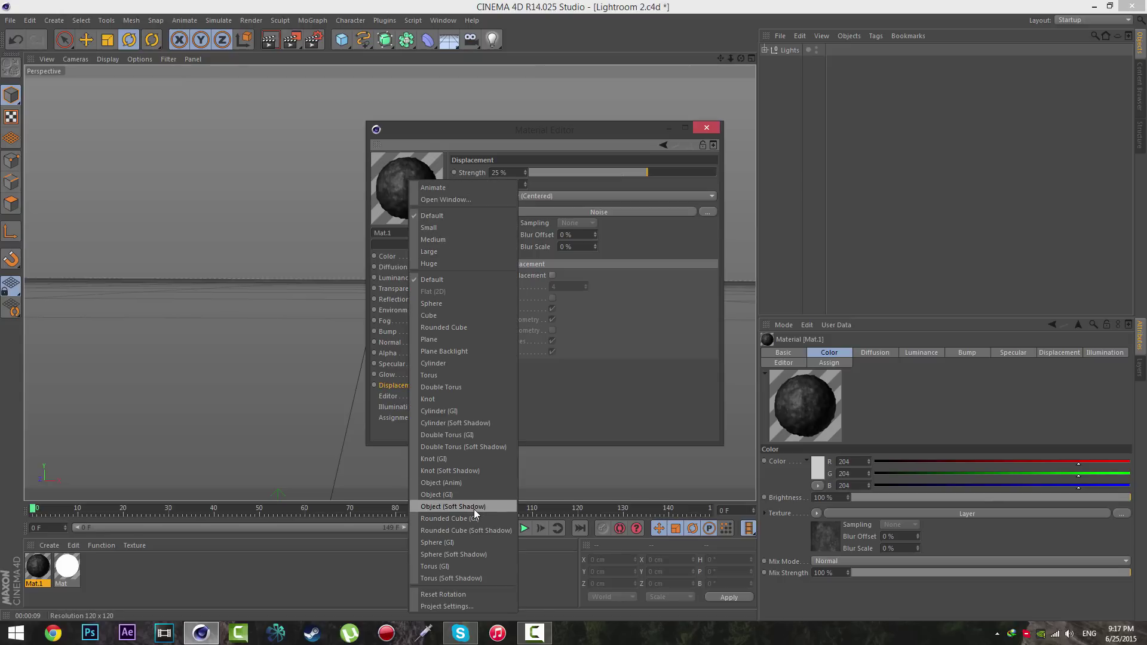
left_click(457, 494)
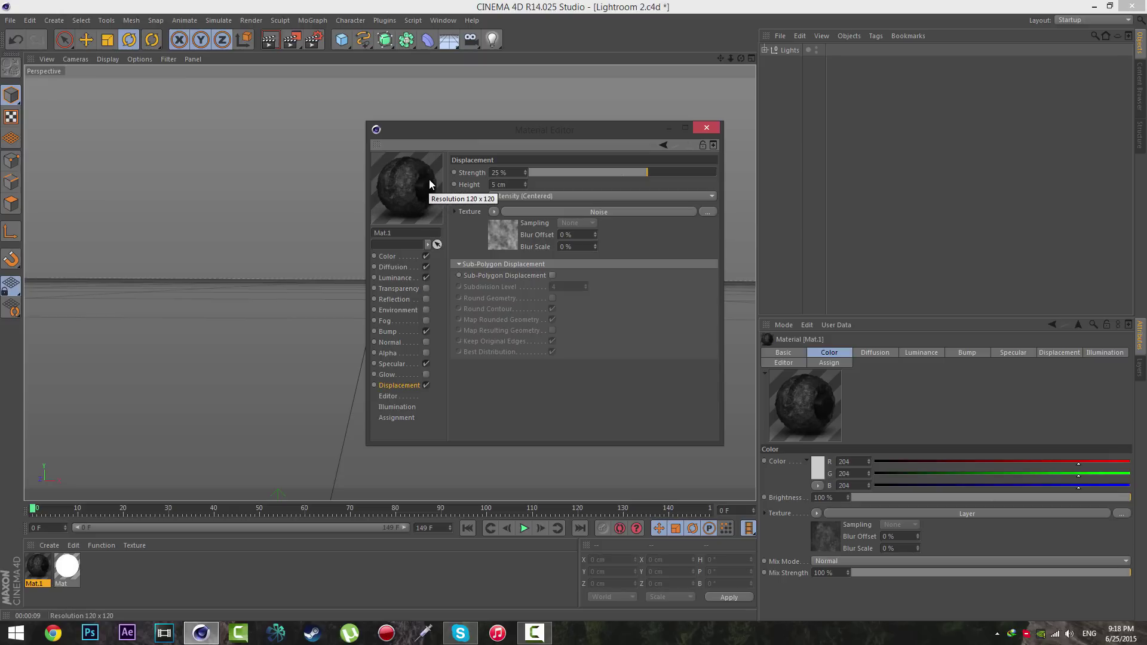
left_click_drag(435, 185, 442, 224)
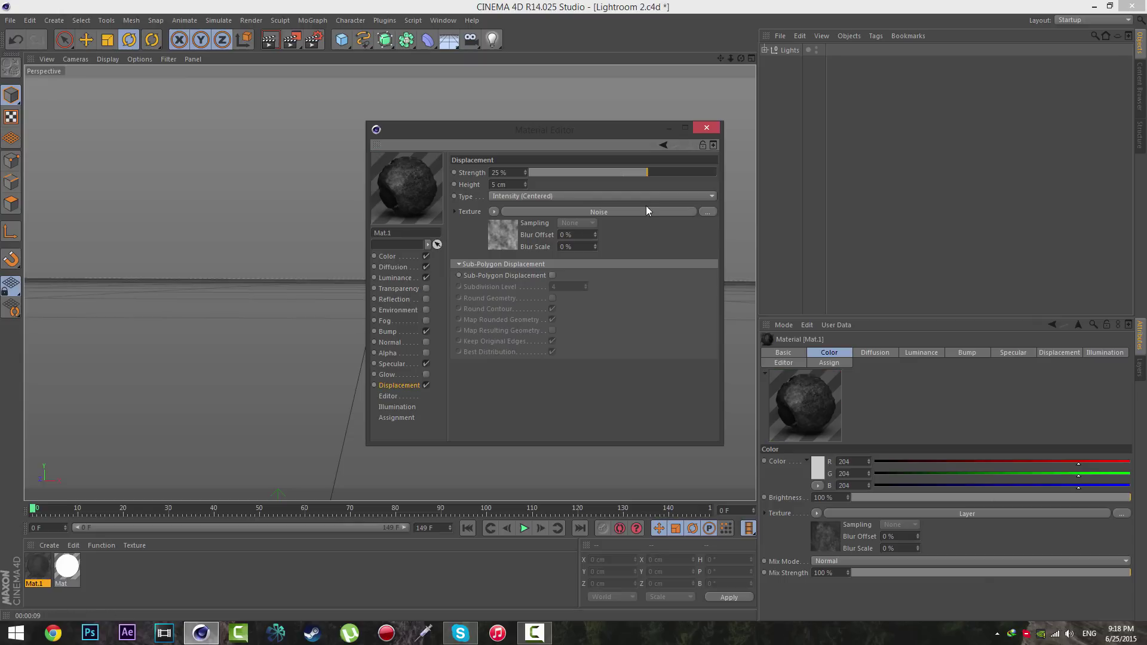
left_click(706, 129)
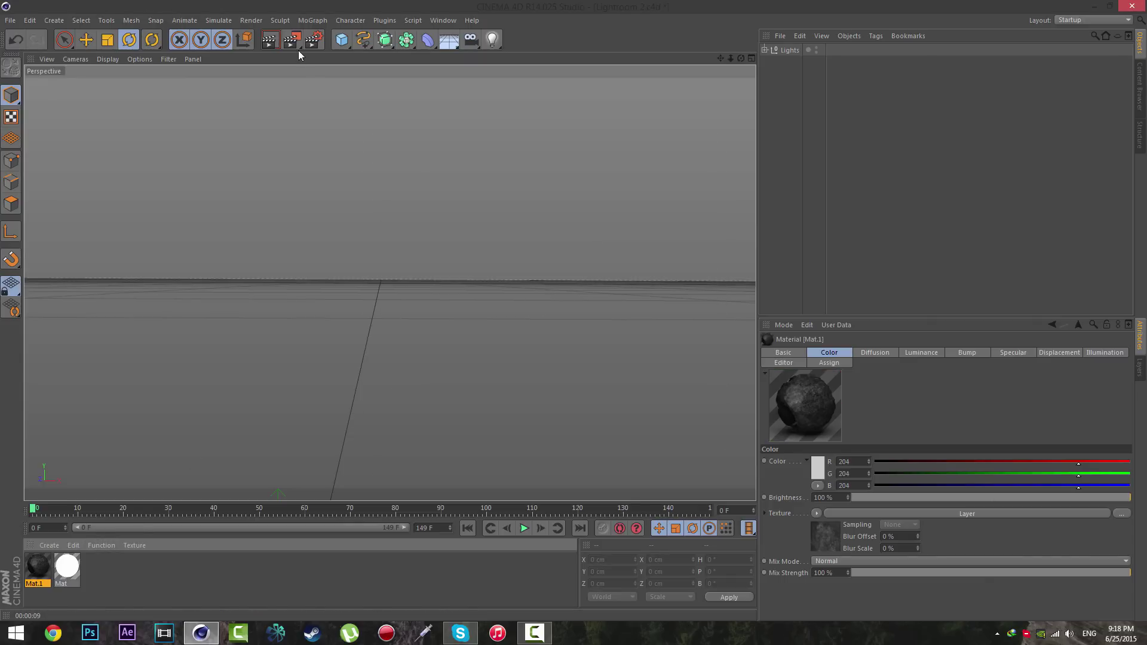
- Add a MoGraph MoText object and move it up into view
left_click(311, 20)
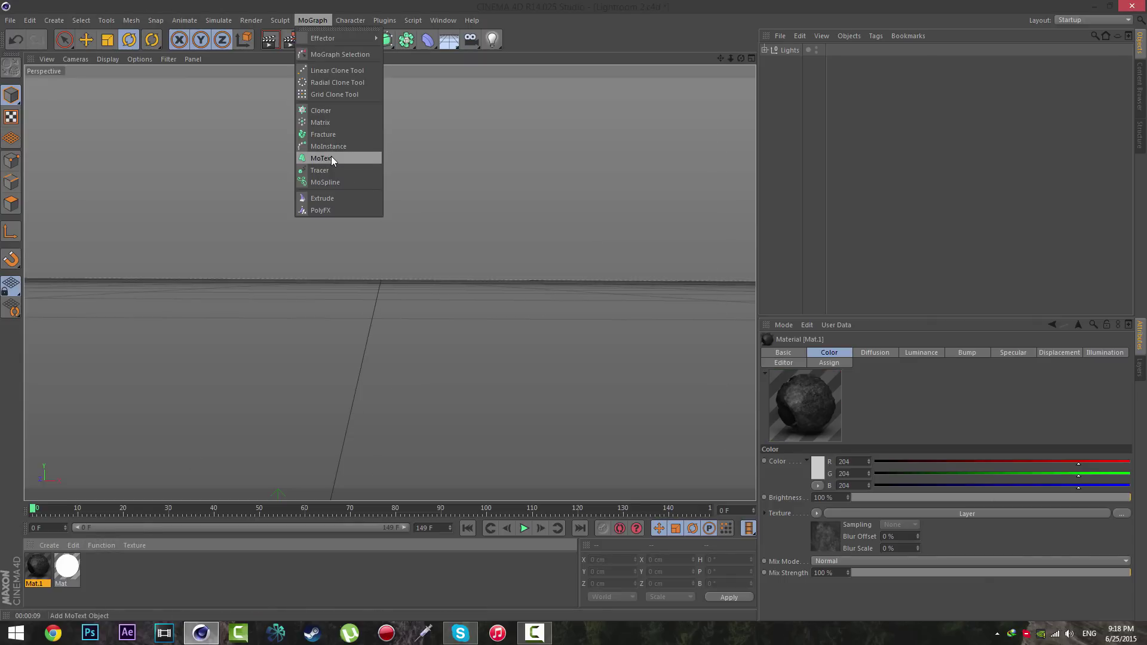
left_click(336, 158)
left_click(85, 40)
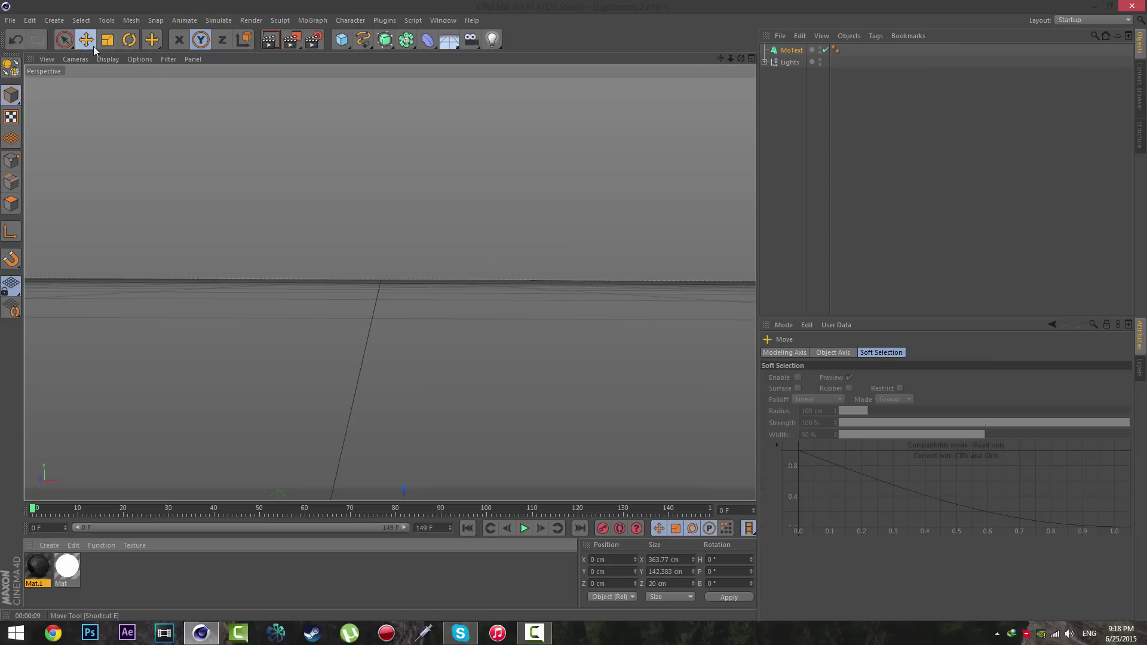
key("x")
key("z")
left_click_drag(455, 153, 453, 195)
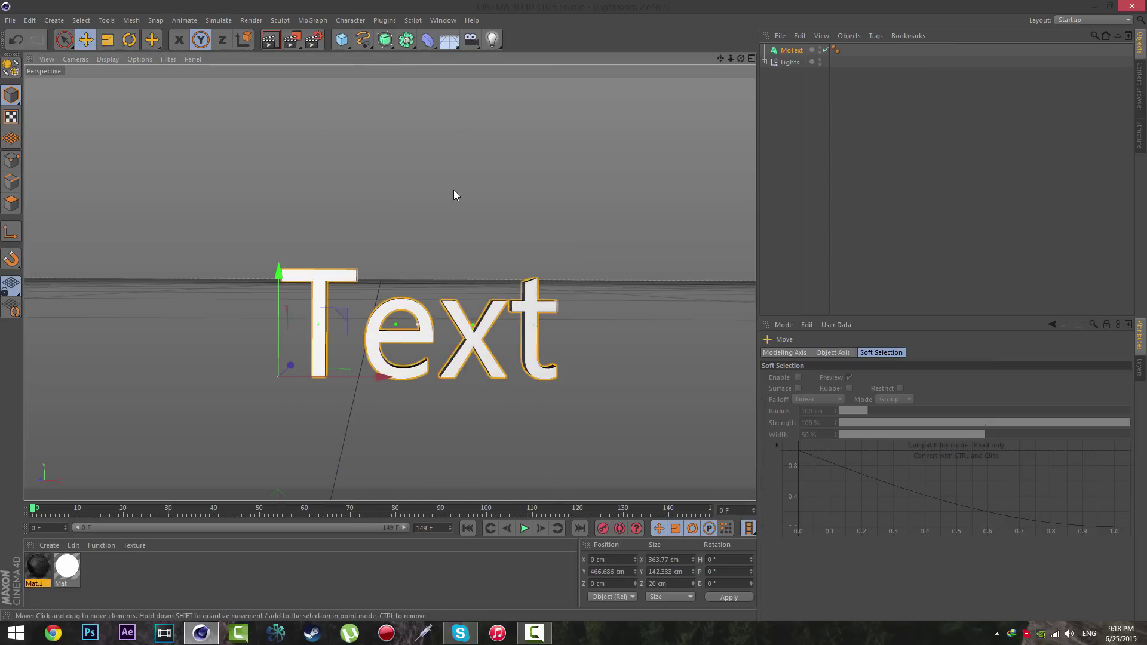
- Give the MoText a Fillet Cap with a 2 cm radius
left_click(791, 50)
left_click(839, 377)
left_click(826, 421)
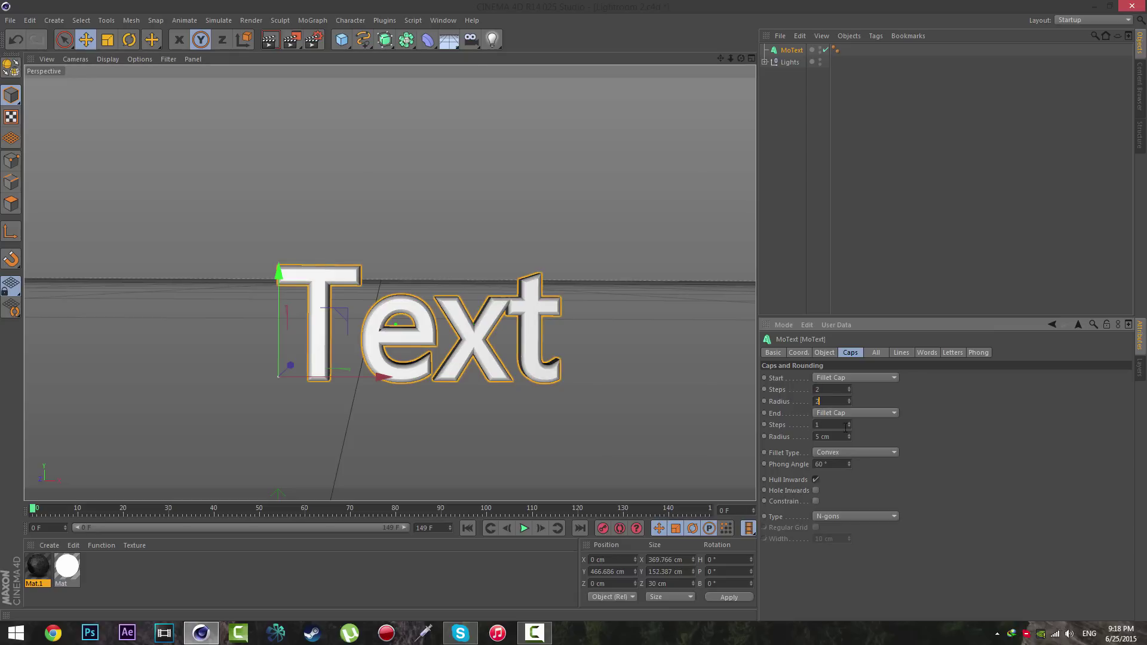
double_click(818, 436)
key("Return")
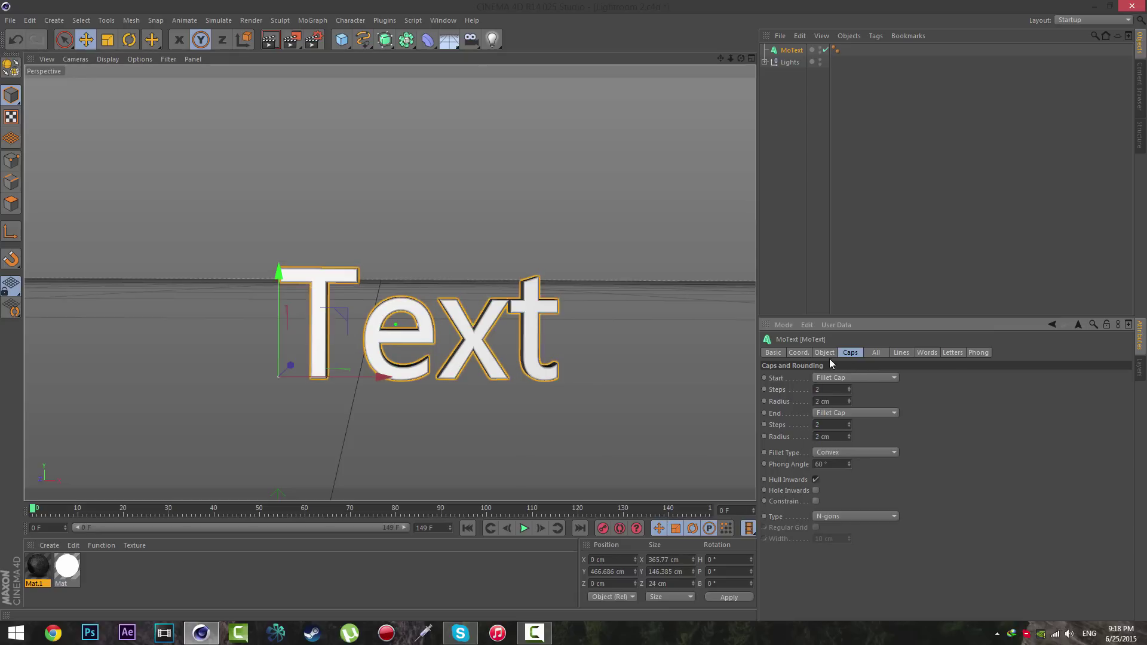
- Set the MoText depth to 100 cm, keep Regular style, and align it Middle
left_click(824, 352)
double_click(821, 377)
type("100")
key("Return")
left_click(850, 460)
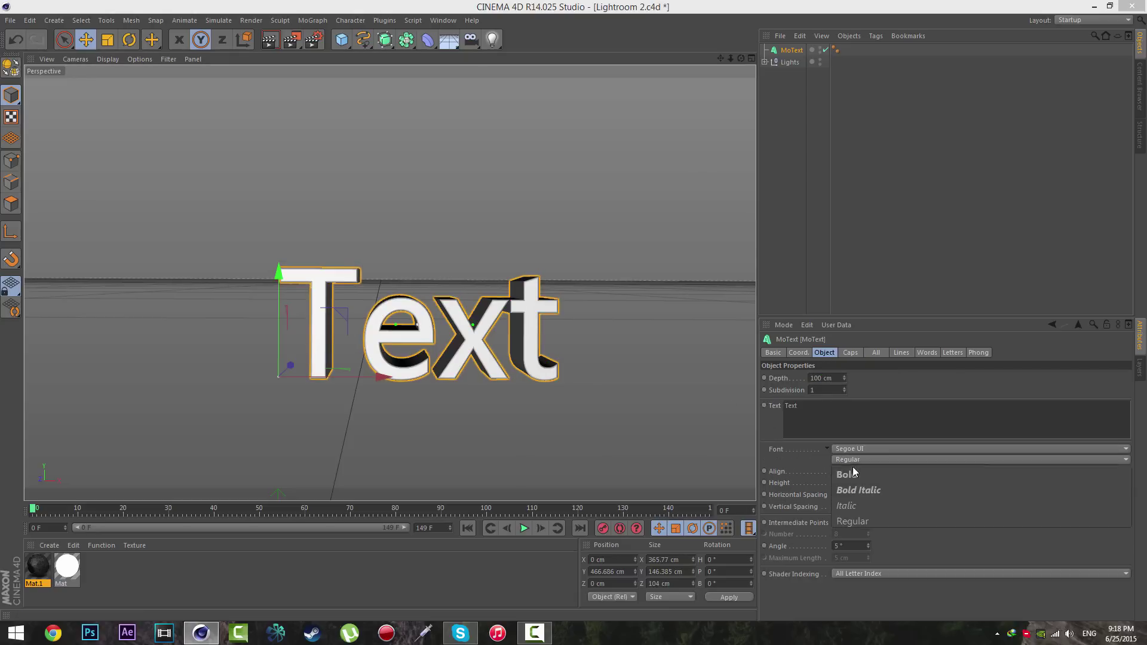
left_click(853, 461)
left_click(851, 471)
left_click(851, 492)
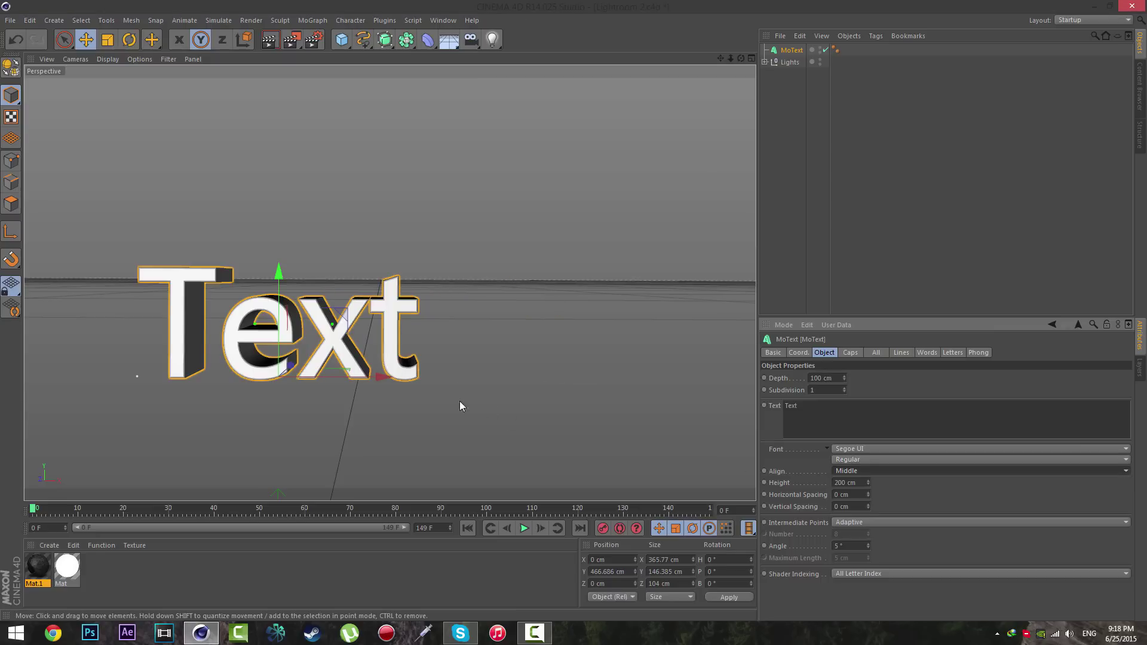
- Make the text read TEXT in the Praetorian font, reposition it, and drag Mat.1 onto it
left_click_drag(409, 380, 552, 402)
type("TEXT")
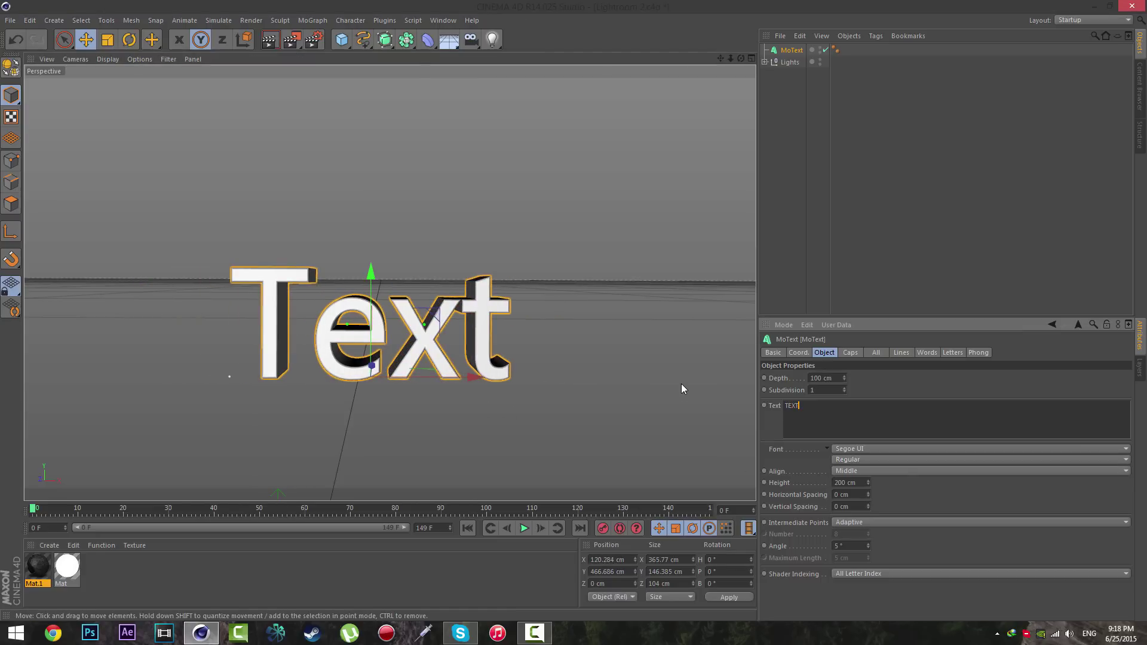
left_click(896, 448)
scroll(922, 448, "up", 10)
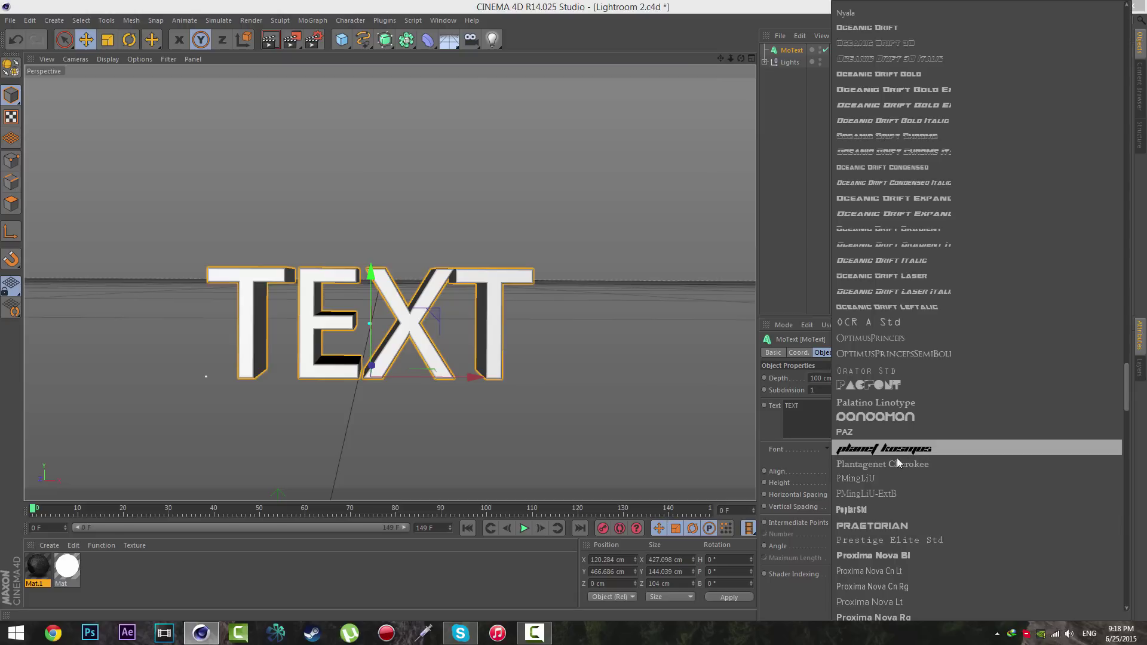
left_click(869, 526)
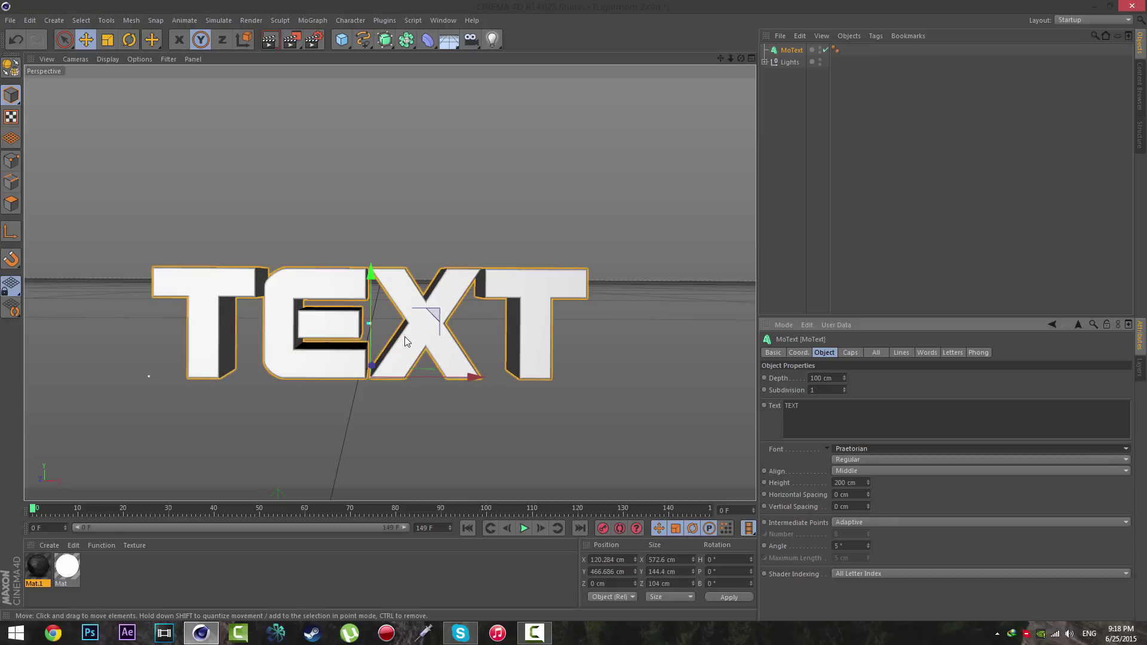
left_click_drag(371, 274, 372, 256)
scroll(575, 310, "up", 3)
scroll(574, 311, "down", 1)
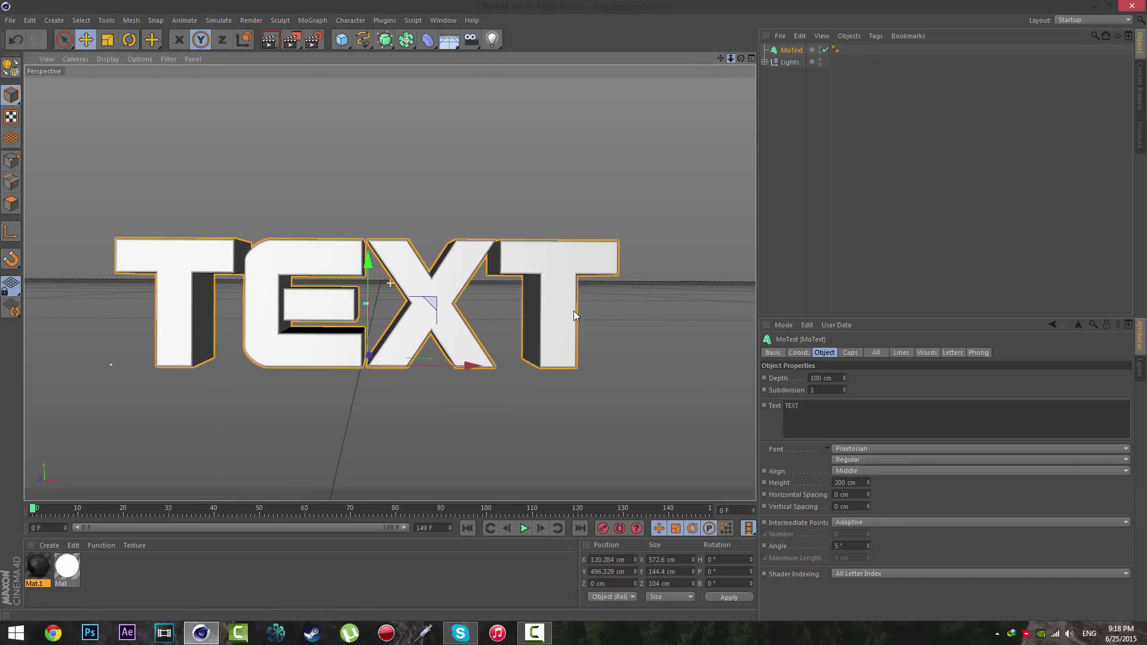
left_click_drag(45, 586, 797, 51)
- Apply Mat.1 to the TEXT with Cubic projection and Seamless tiling enabled
left_click(853, 137)
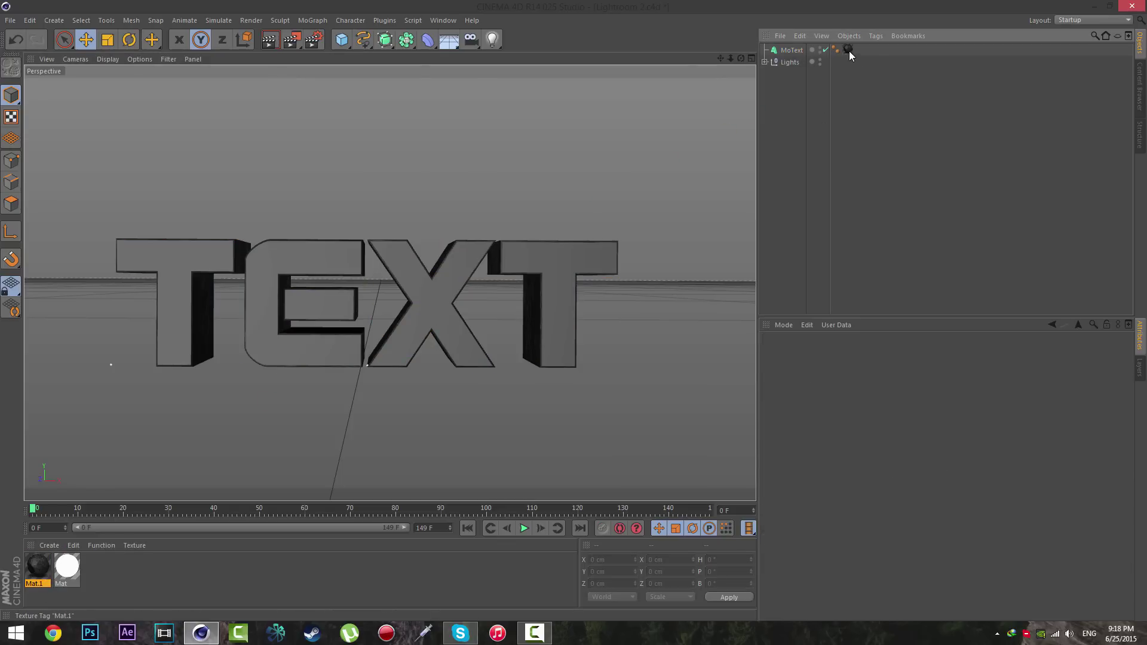
left_click(848, 50)
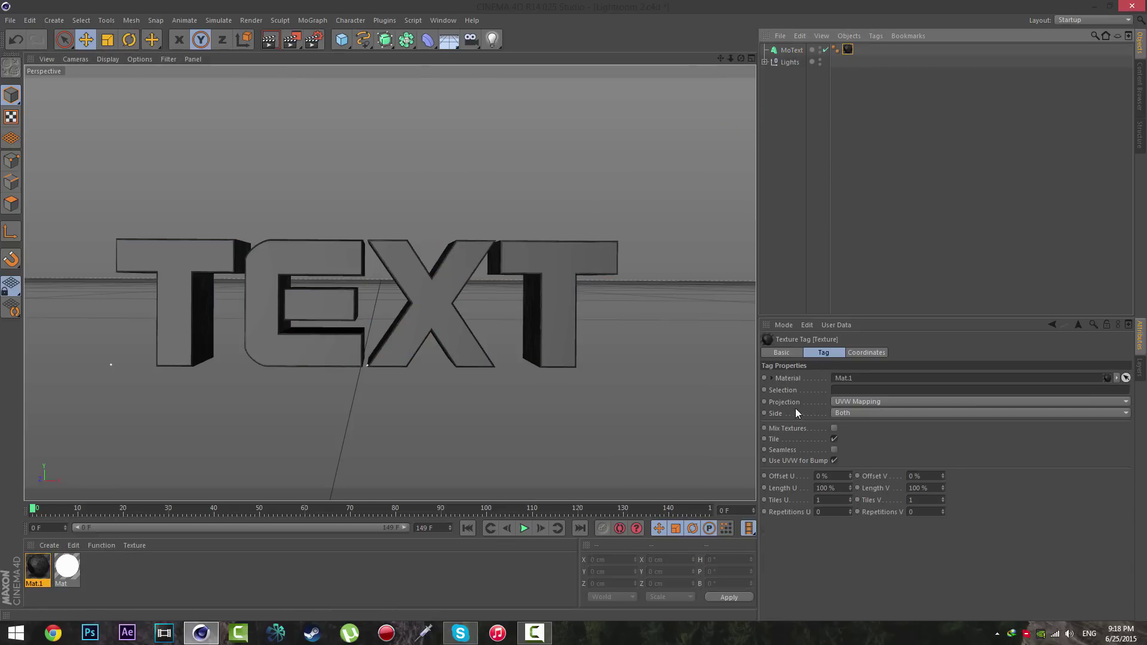
left_click(848, 404)
left_click(857, 454)
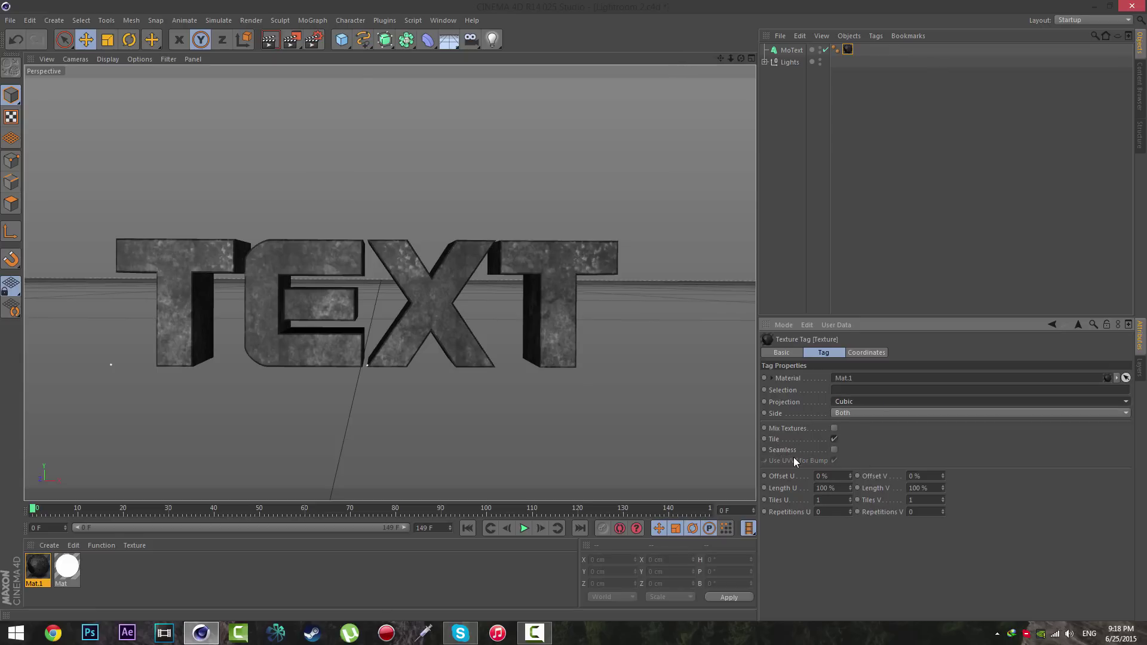
left_click(834, 450)
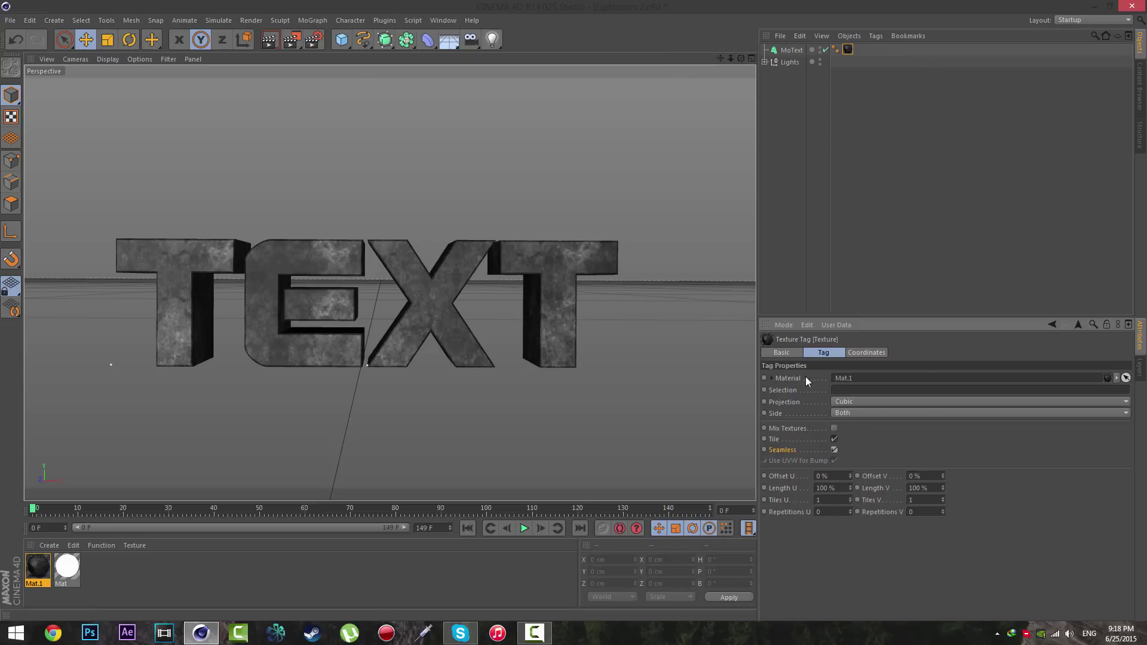
left_click(822, 244)
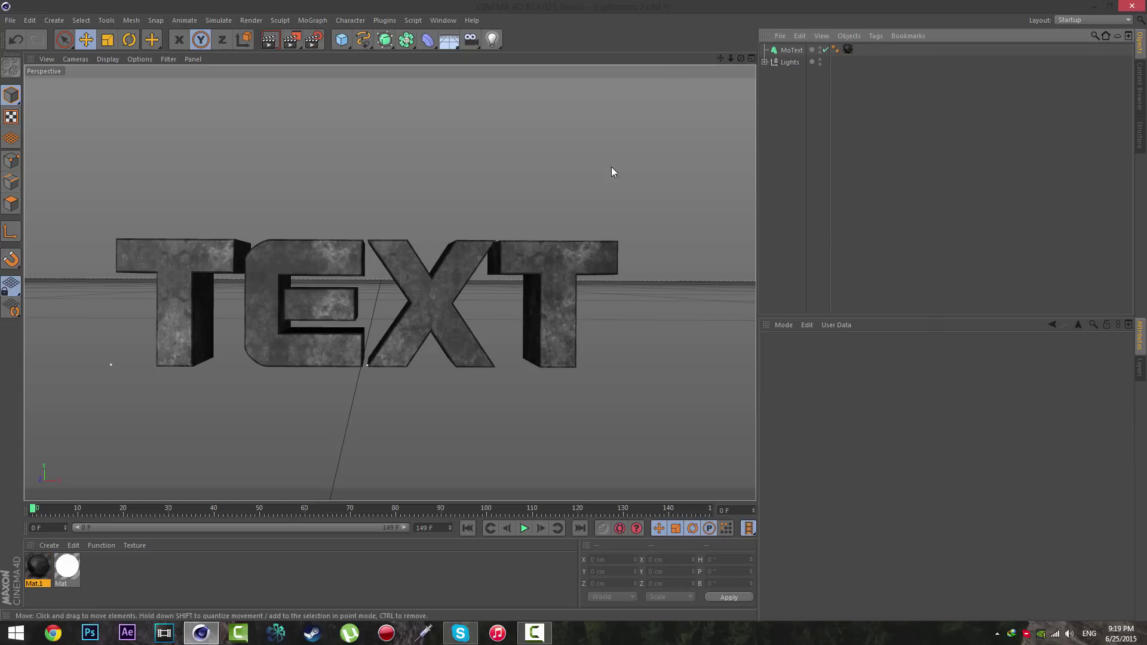
- Tilt the TEXT object slightly, frame it larger, and run a test render in the viewport
left_click(129, 39)
left_click(348, 281)
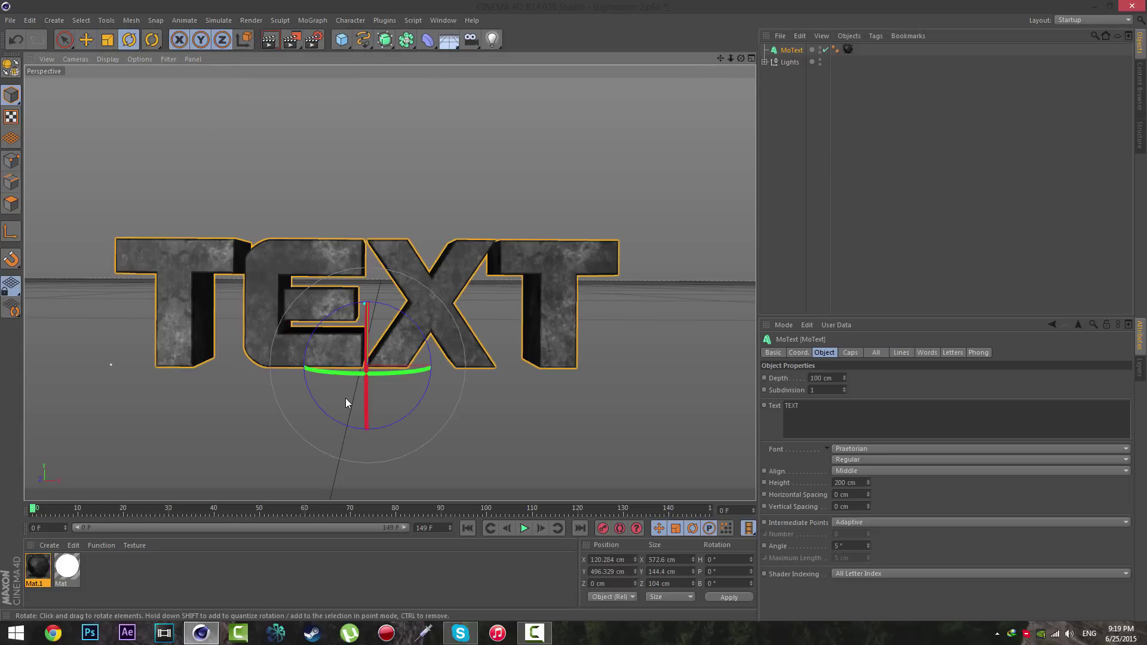
left_click_drag(345, 396, 346, 395)
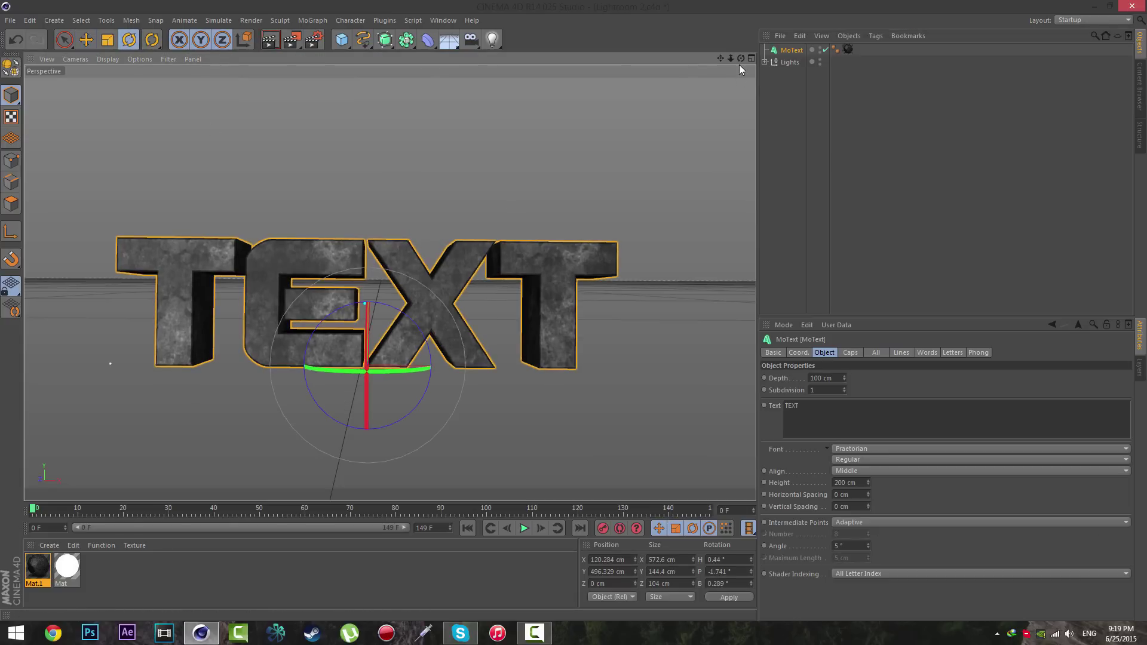
left_click_drag(722, 59, 574, 310)
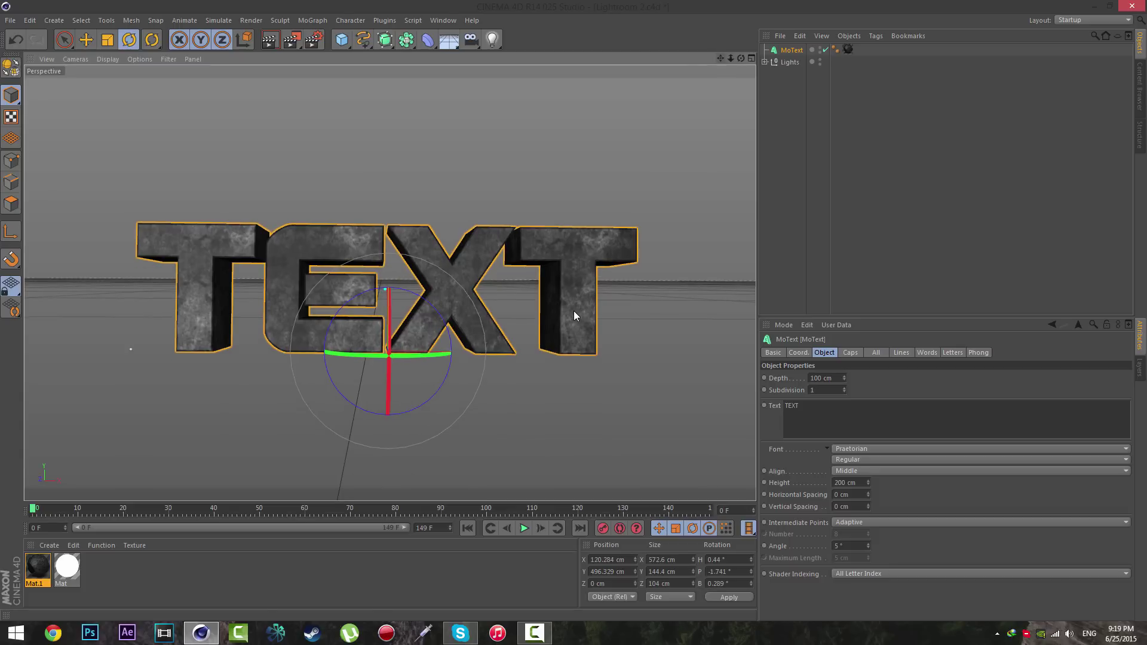
left_click_drag(730, 59, 375, 66)
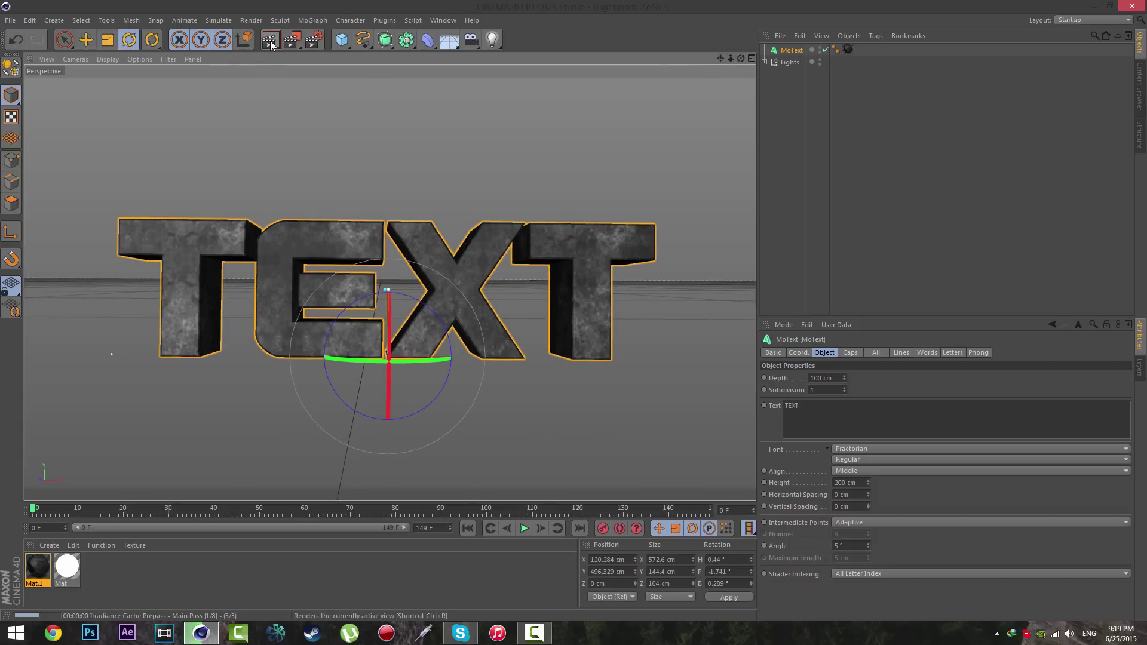
left_click(269, 41)
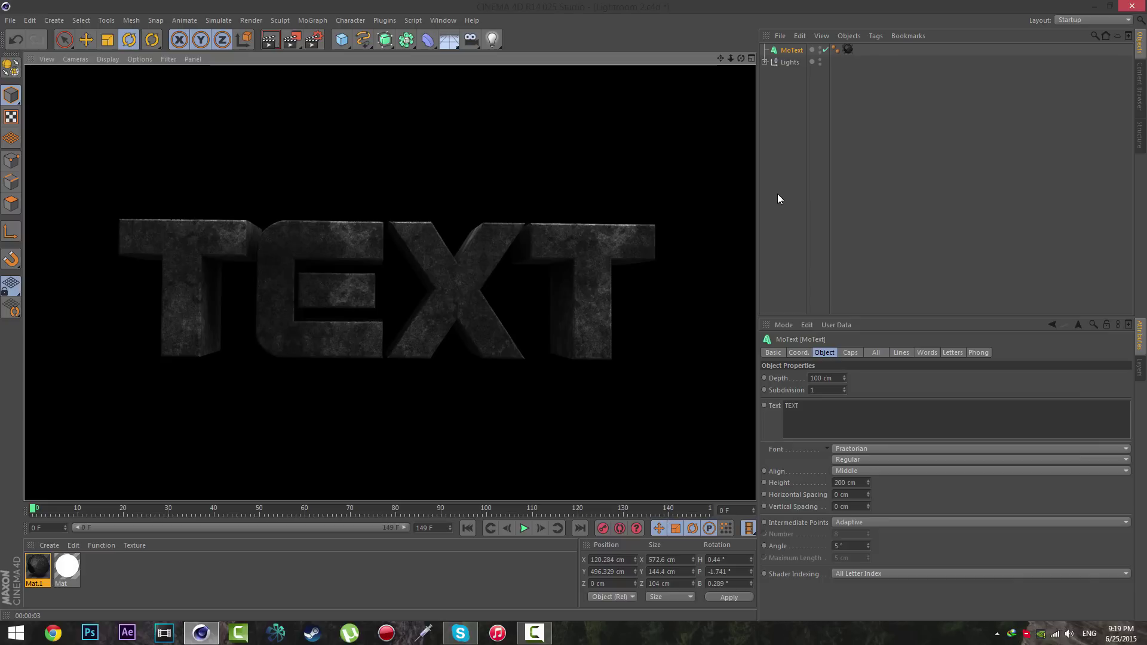
left_click(118, 570)
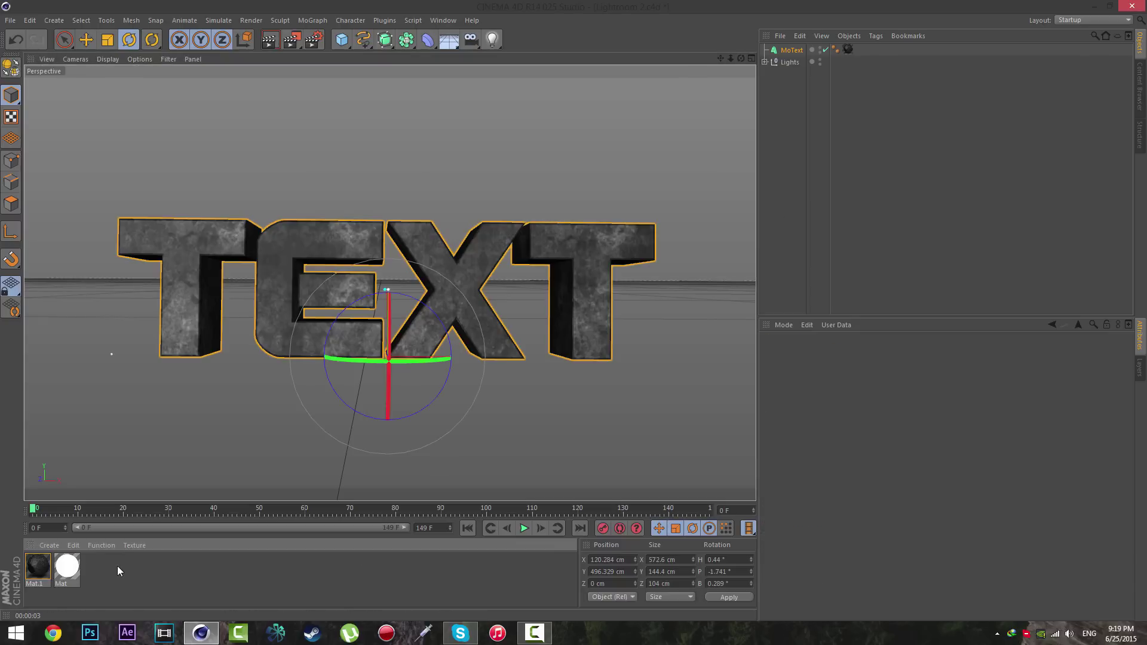
- Open Mat.1 and review the layers of its Color texture shader
double_click(37, 572)
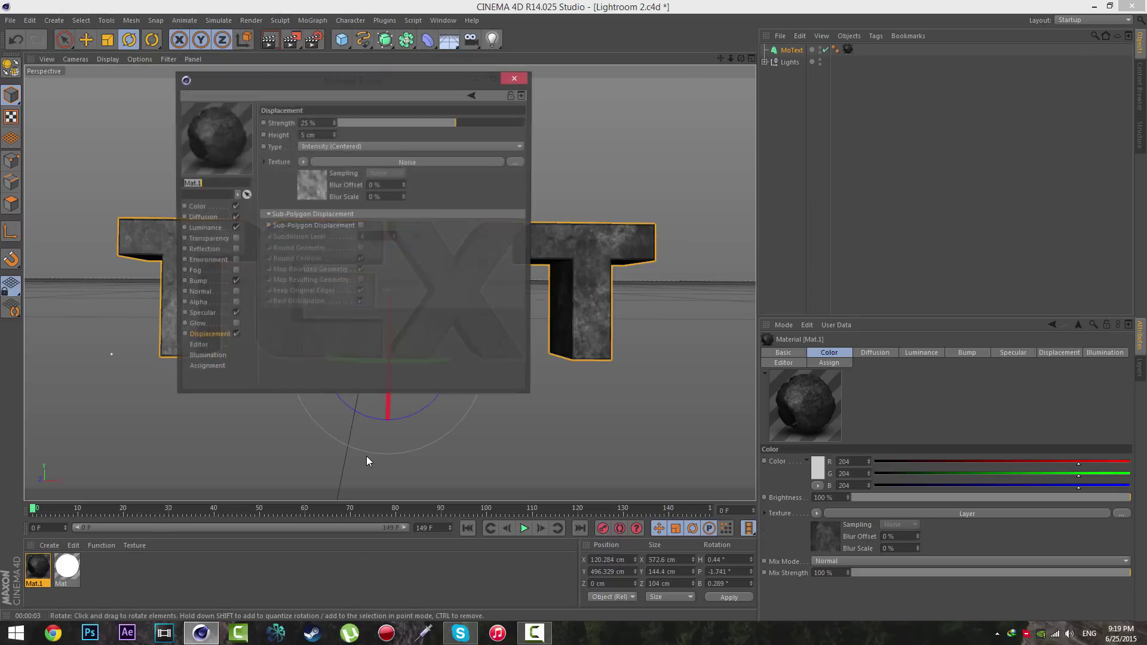
left_click(198, 207)
left_click(390, 176)
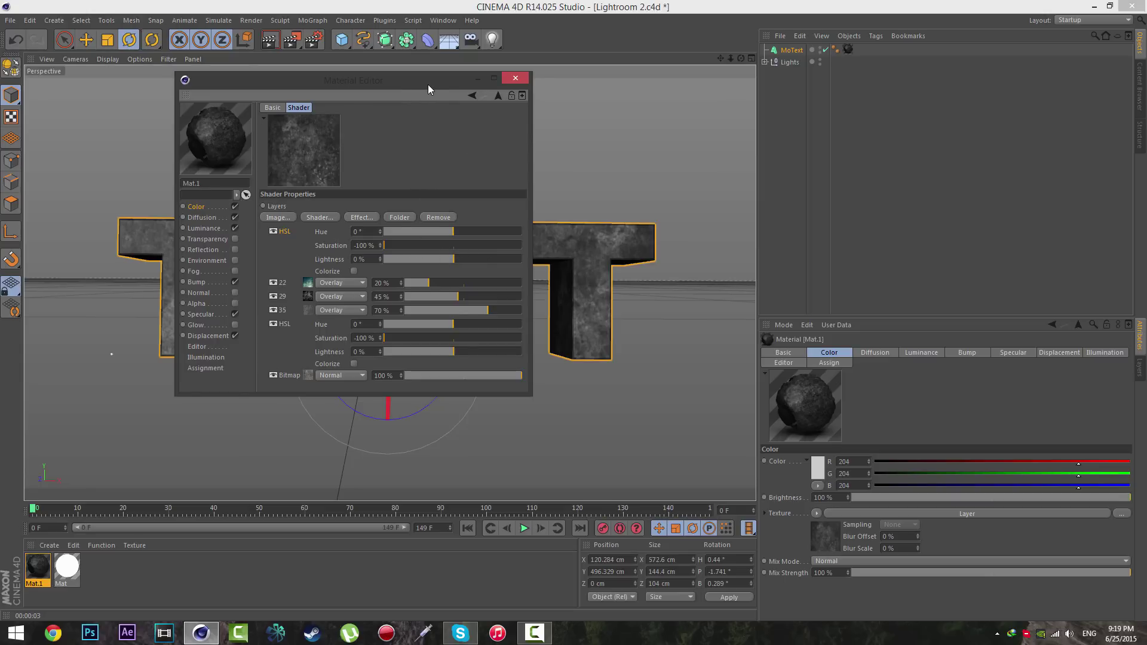
left_click_drag(427, 85, 460, 121)
- Close the Material Editor, render the final image to the Picture Viewer, and minimize Cinema 4D
left_click(545, 118)
left_click(292, 39)
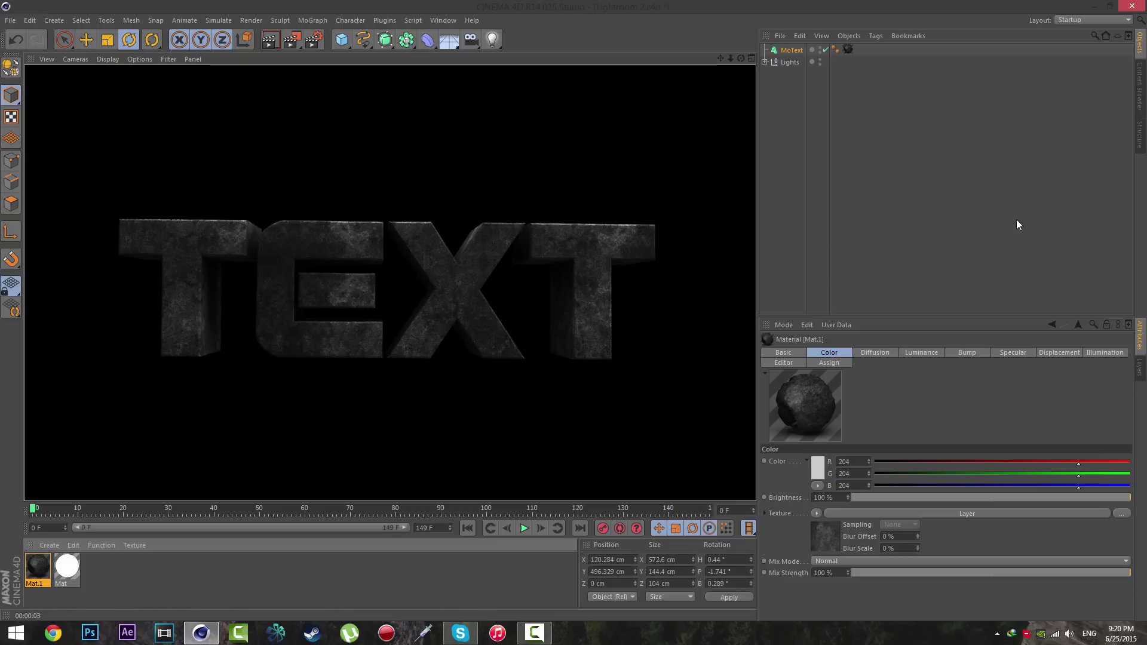
left_click(1094, 6)
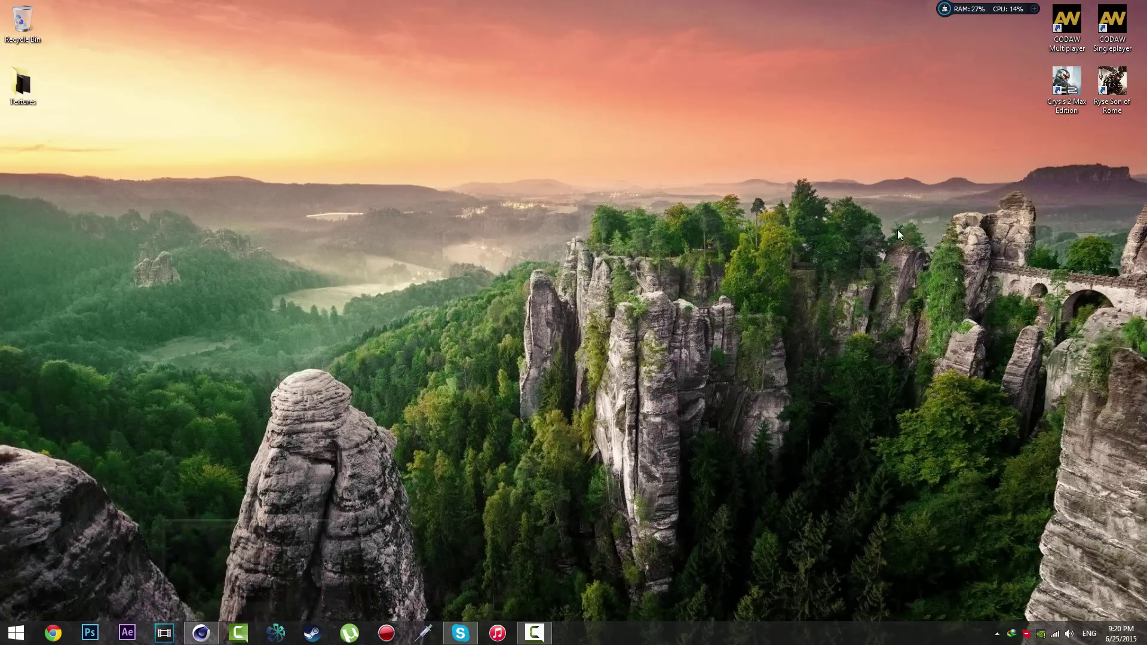